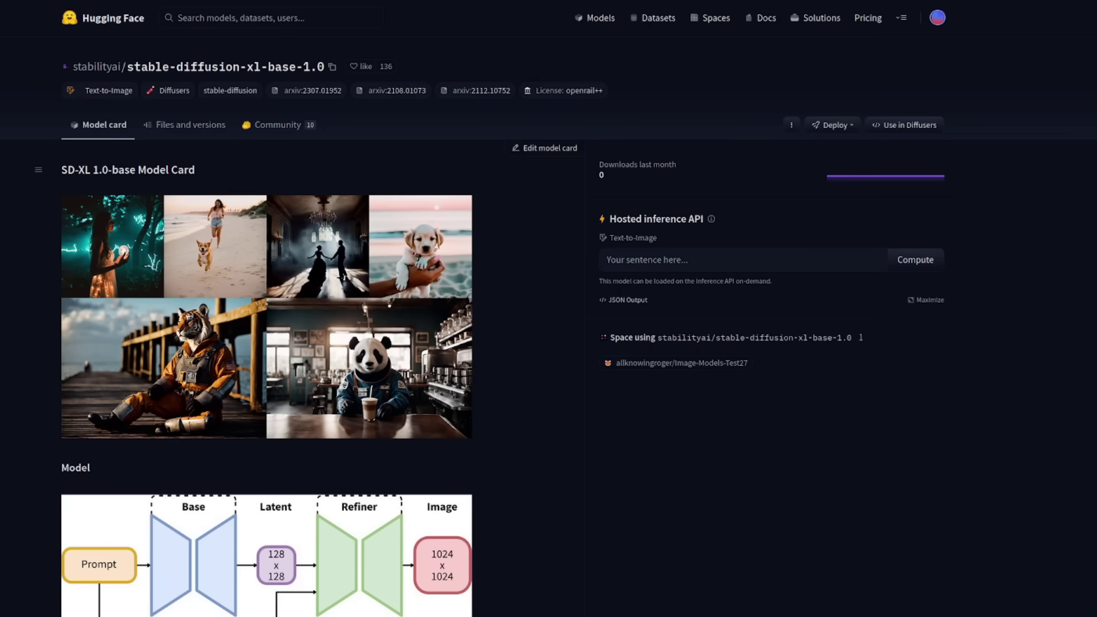
# - Scroll the SDXL model card to the base-plus-refiner pipeline, Model Description and Evaluation chart
pyautogui.scroll(-2, 581, 467)
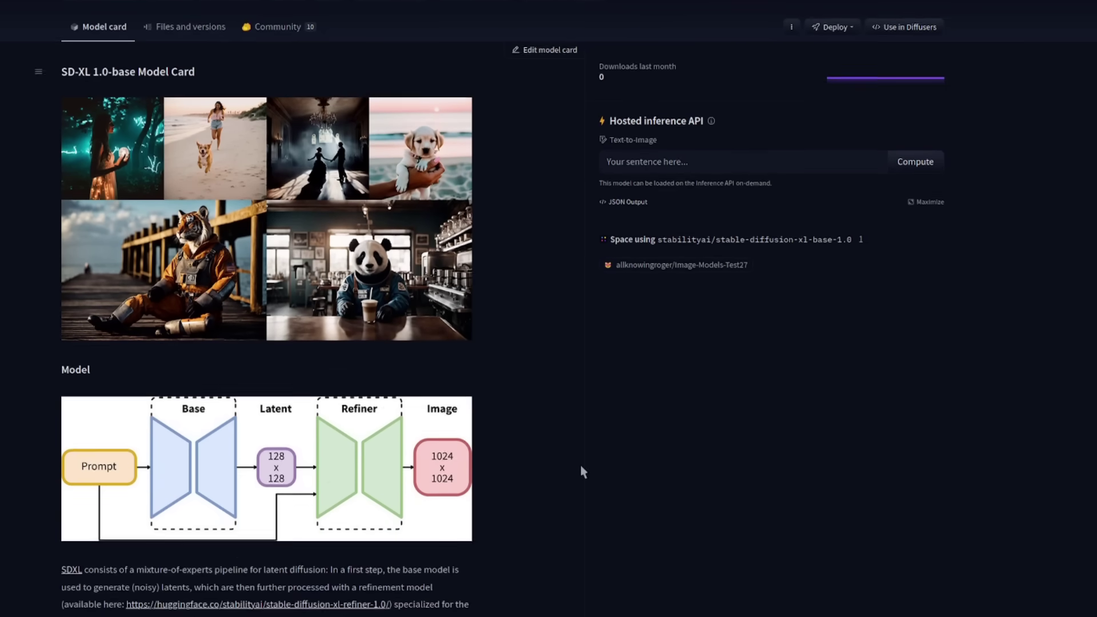
pyautogui.scroll(-5, 582, 470)
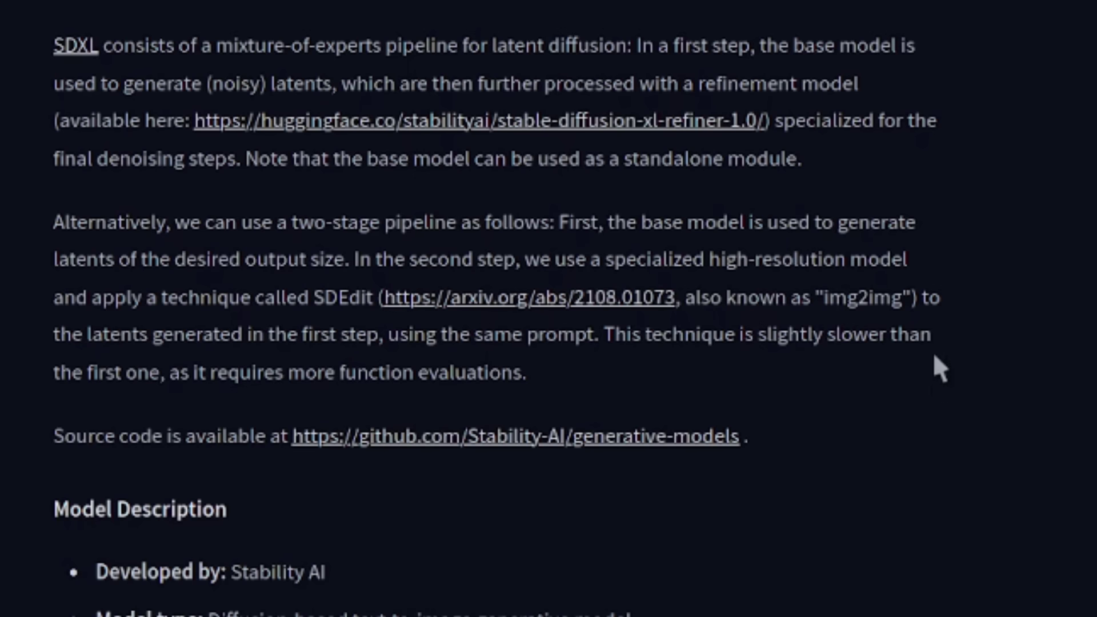
pyautogui.scroll(-5, 937, 369)
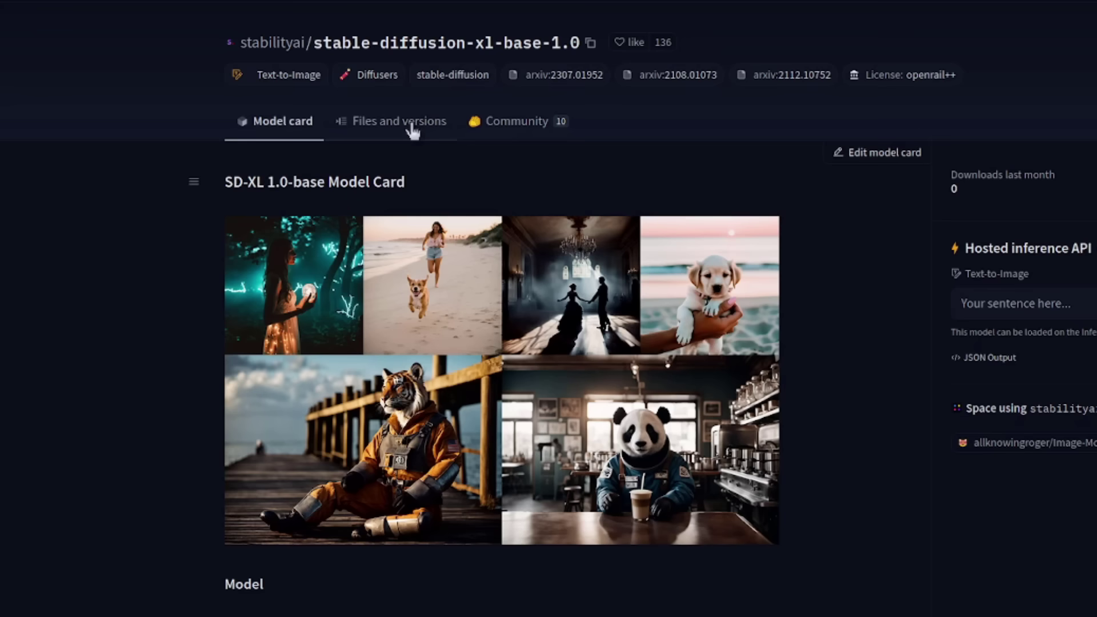
# - Open the SDXL model's Files and versions listing on Hugging Face
pyautogui.click(411, 128)
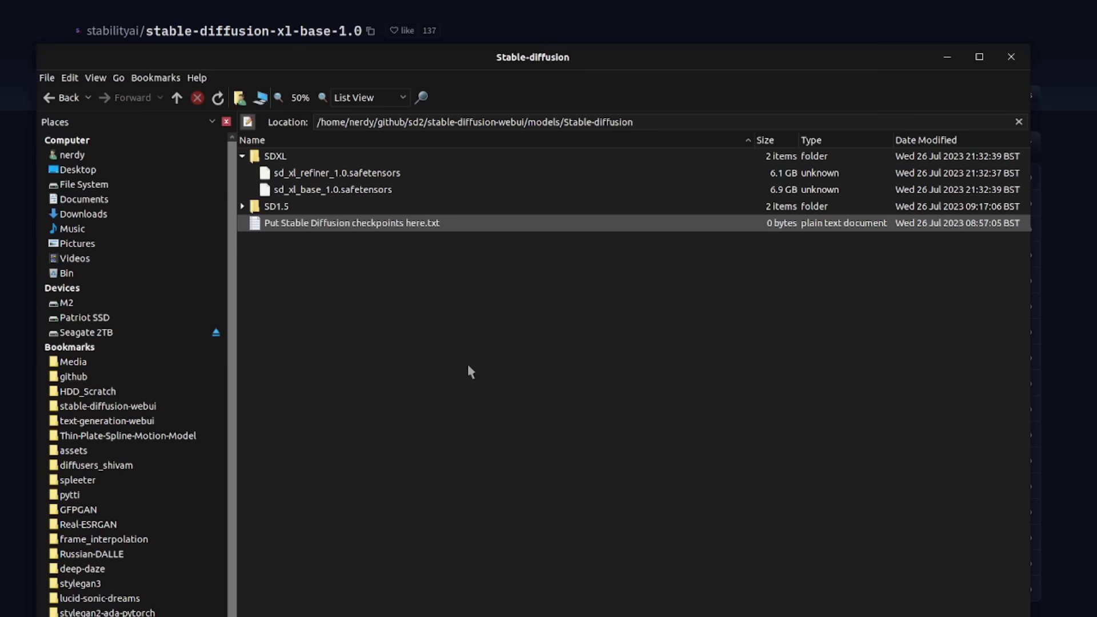
# - Go up to the models folder, expand Lora and select sd_xl_offset_example-lora_1.0.safetensors
pyautogui.click(178, 100)
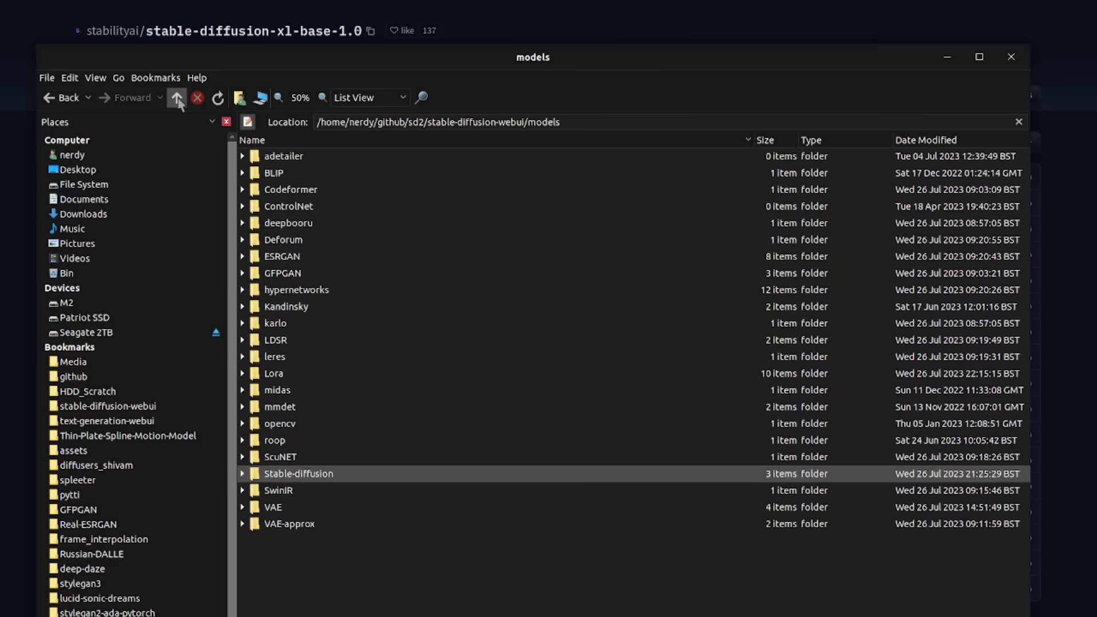
pyautogui.click(245, 374)
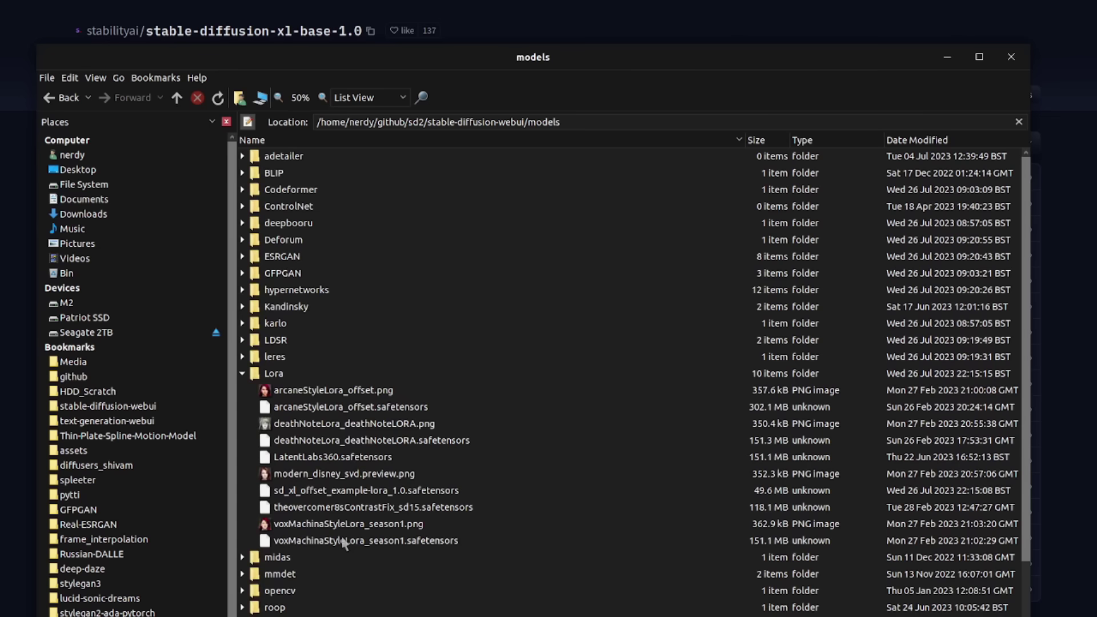
pyautogui.click(333, 492)
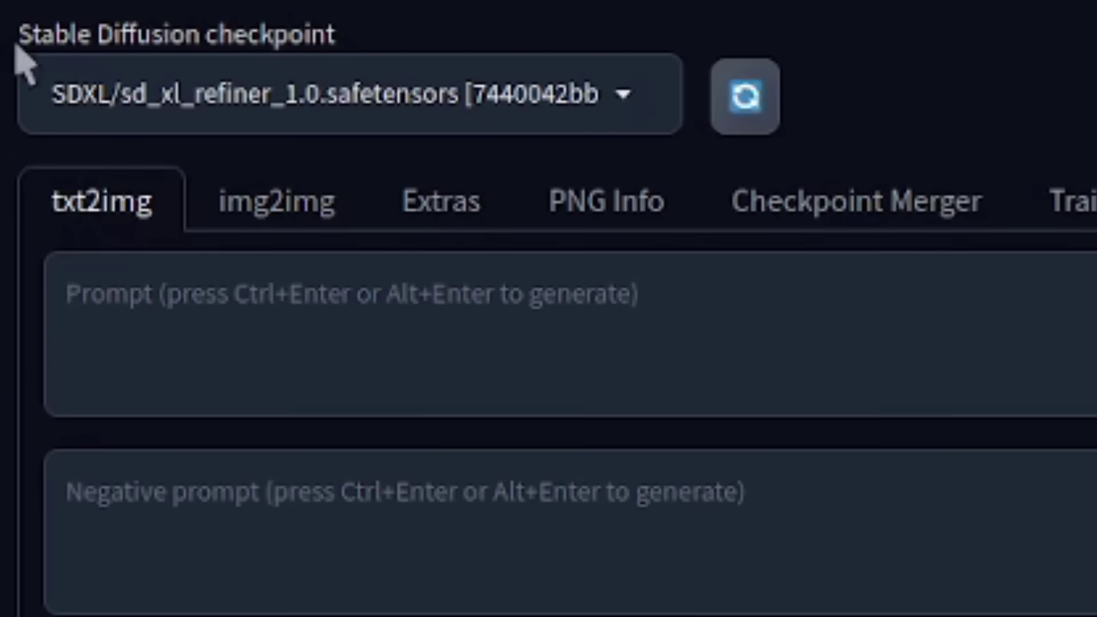
# - Load the SDXL/sd_xl_base_1.0 checkpoint, return to txt2img, then switch to the command-line wiki
pyautogui.click(612, 113)
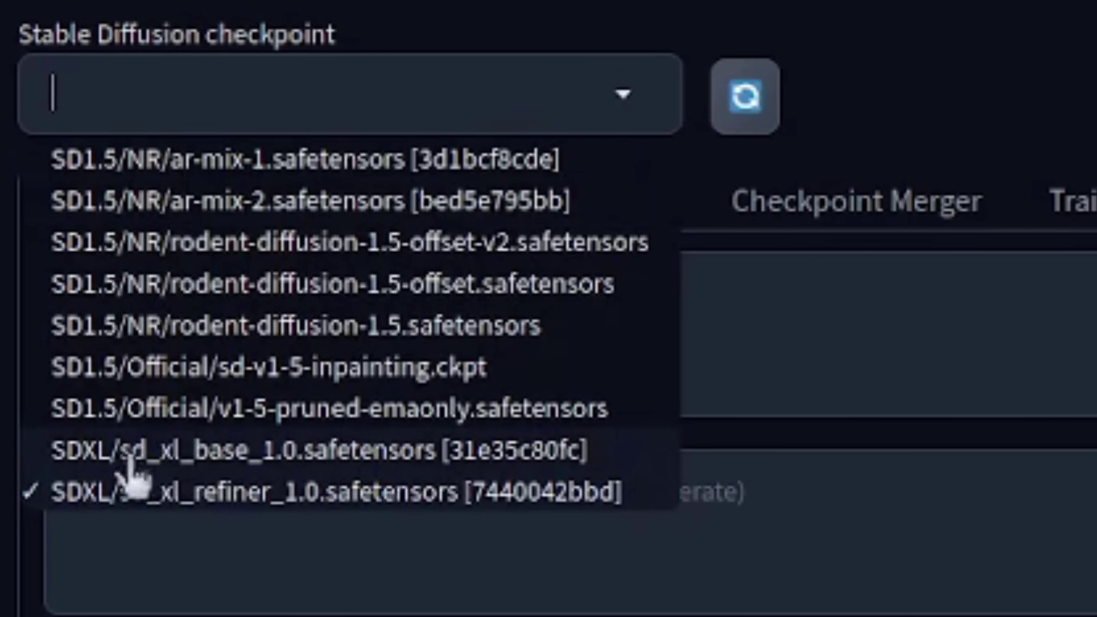
pyautogui.click(351, 454)
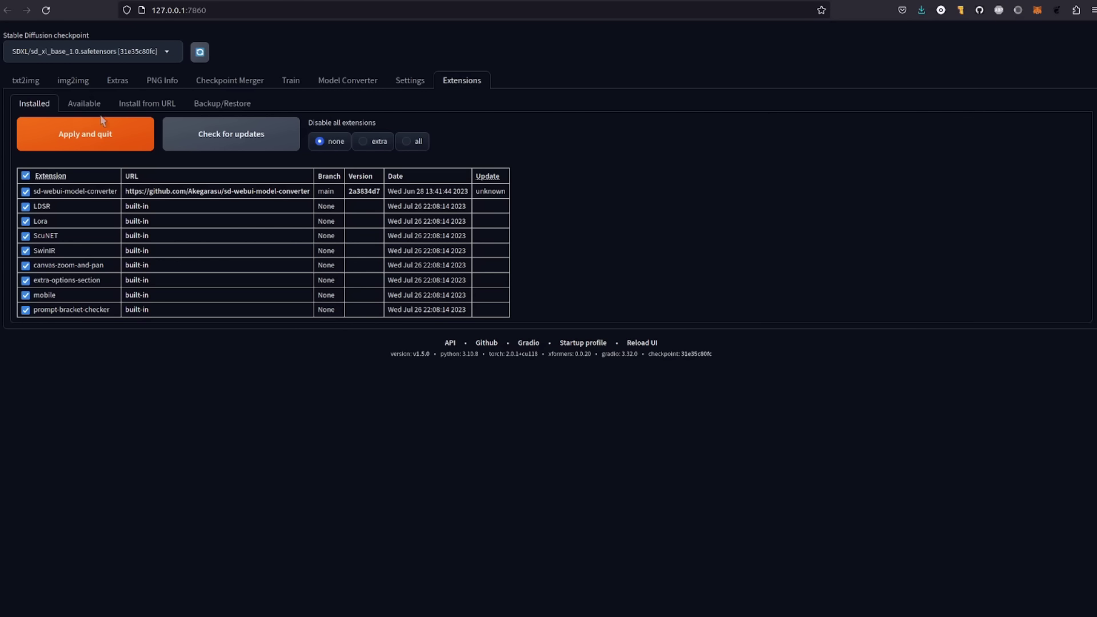
pyautogui.click(27, 81)
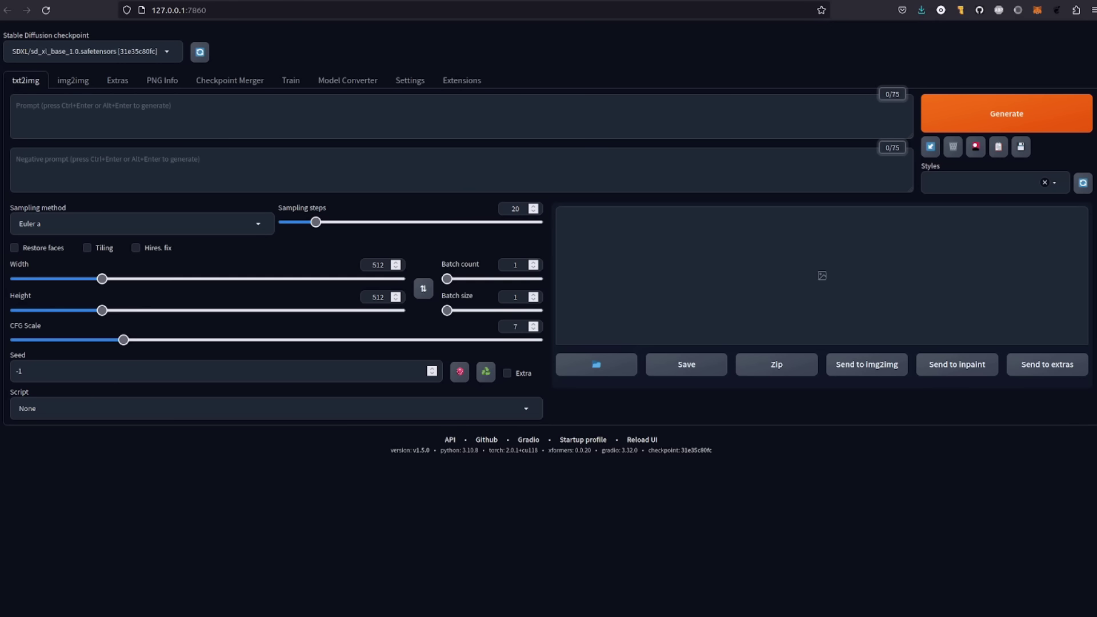
pyautogui.hotkey('ctrl', 'Tab')
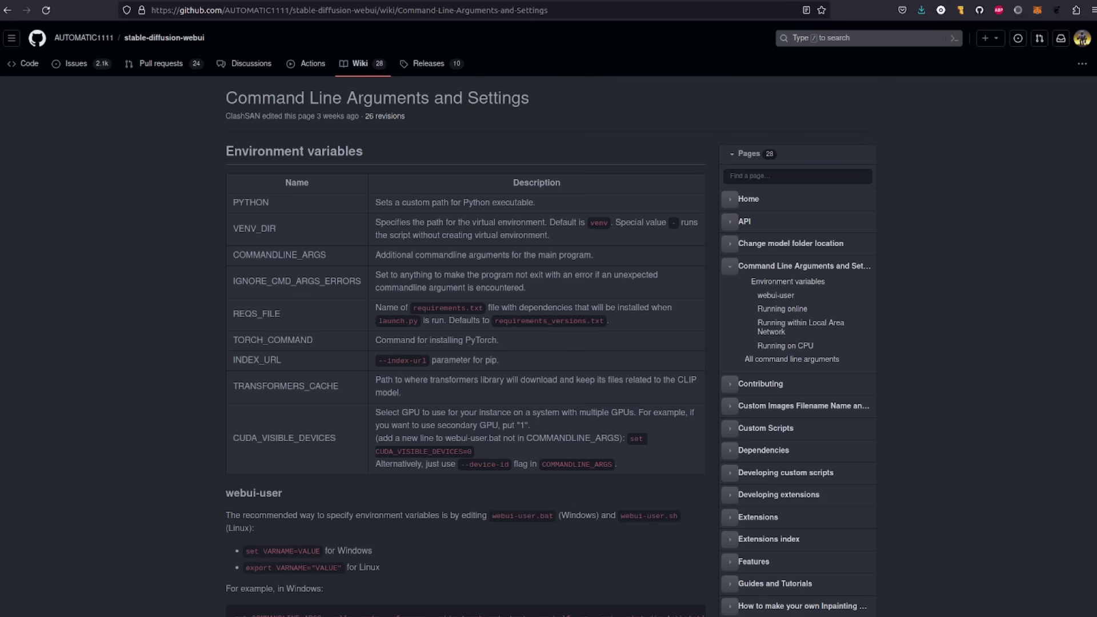
# - Find --medvram in the wiki's arguments table, then return to the web UI
pyautogui.scroll(-20, 466, 320)
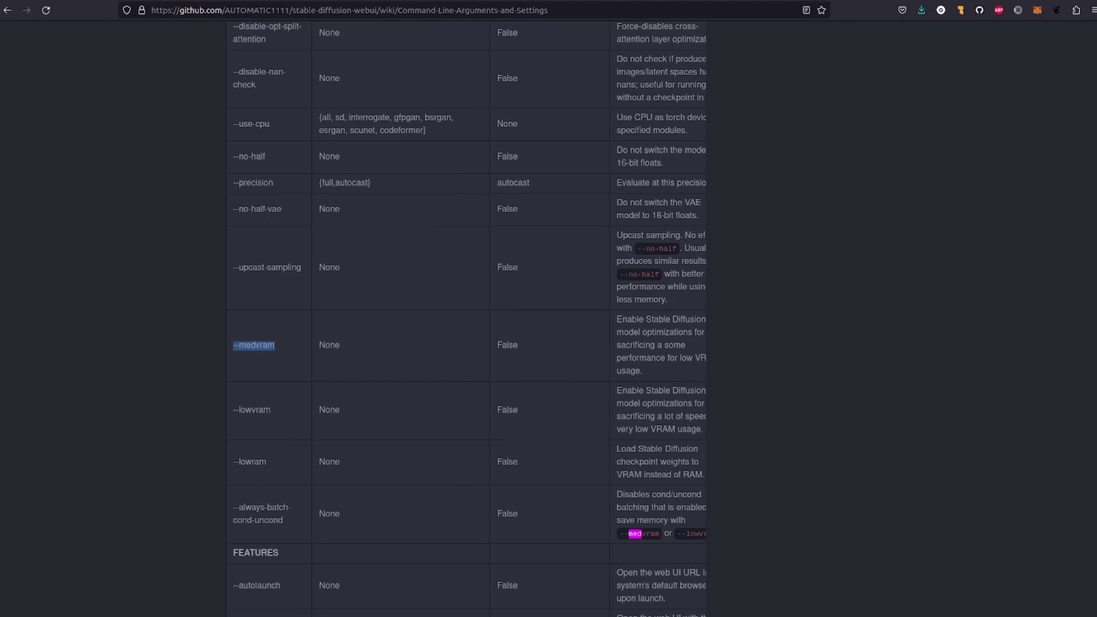
pyautogui.press('Home')
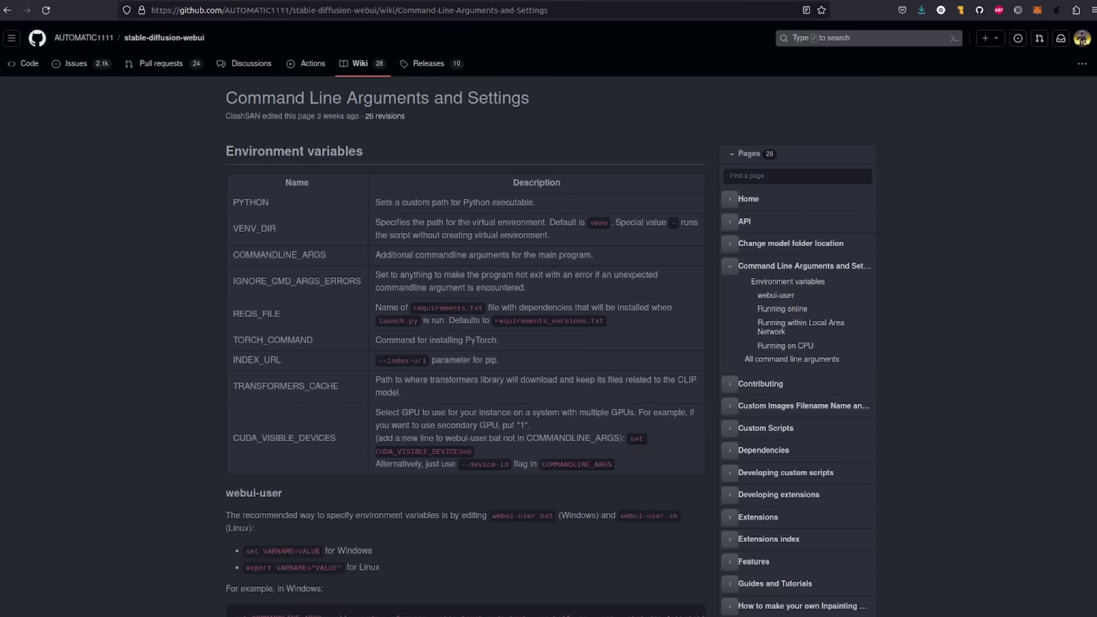
pyautogui.hotkey('ctrl', 'Tab')
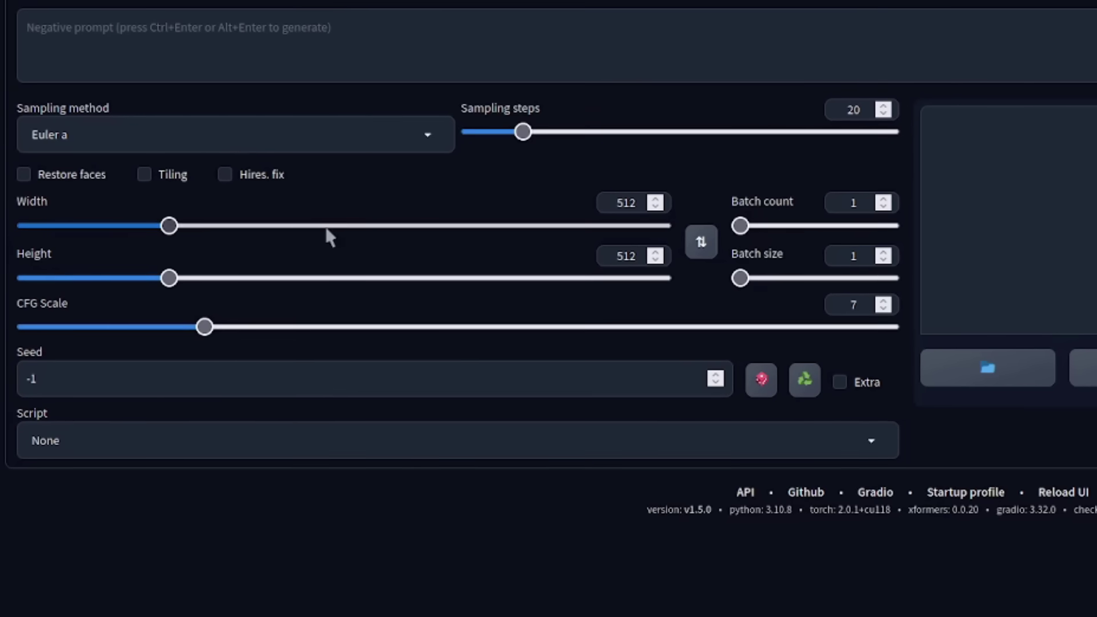
# - Set the image Width and Height to 1024 × 1024
pyautogui.click(325, 226)
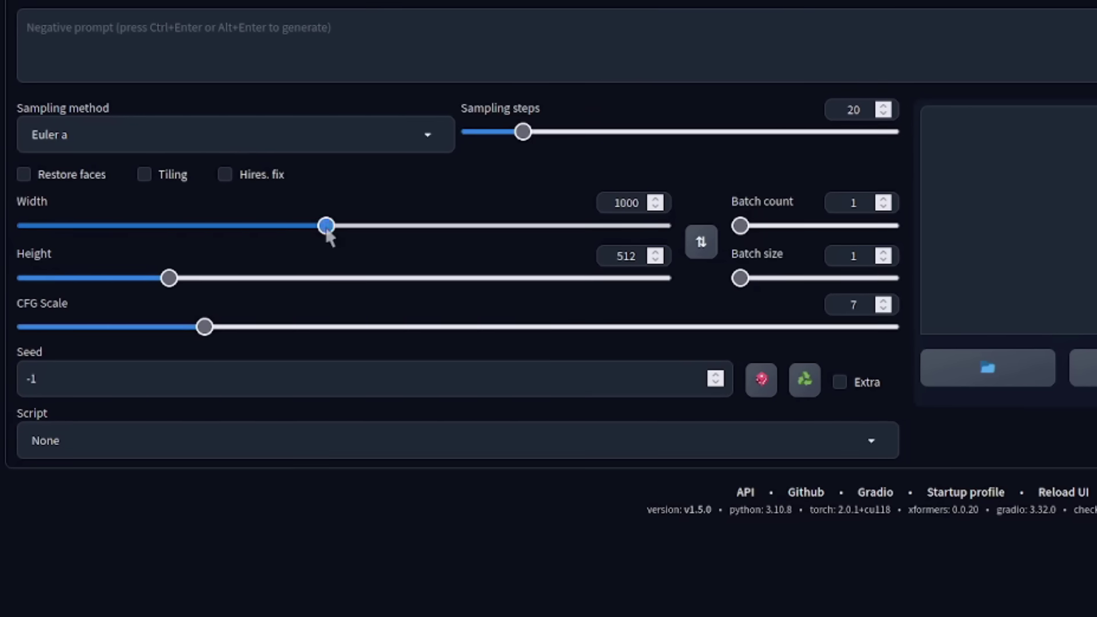
pyautogui.click(326, 279)
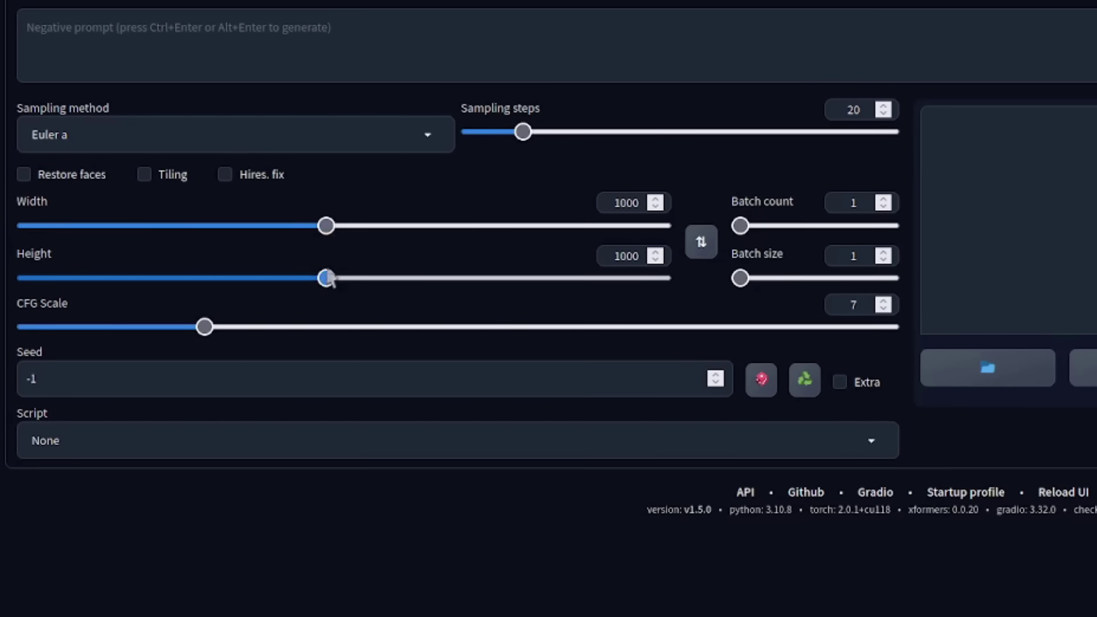
pyautogui.click(656, 200)
pyautogui.click(656, 199)
pyautogui.click(656, 199)
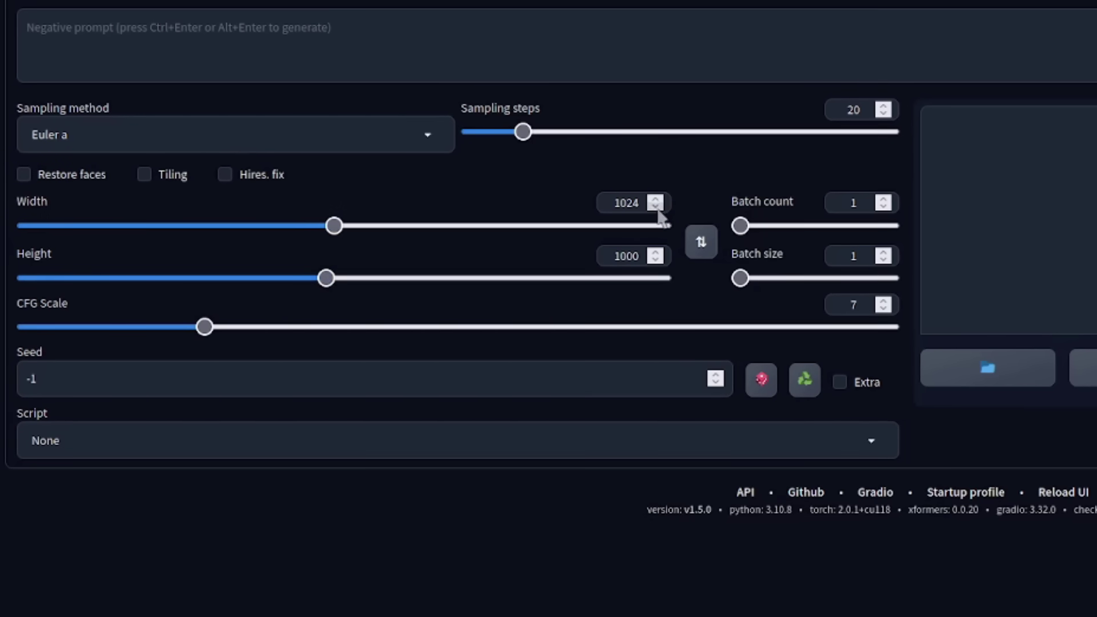
pyautogui.click(655, 252)
pyautogui.click(655, 252)
pyautogui.click(655, 252)
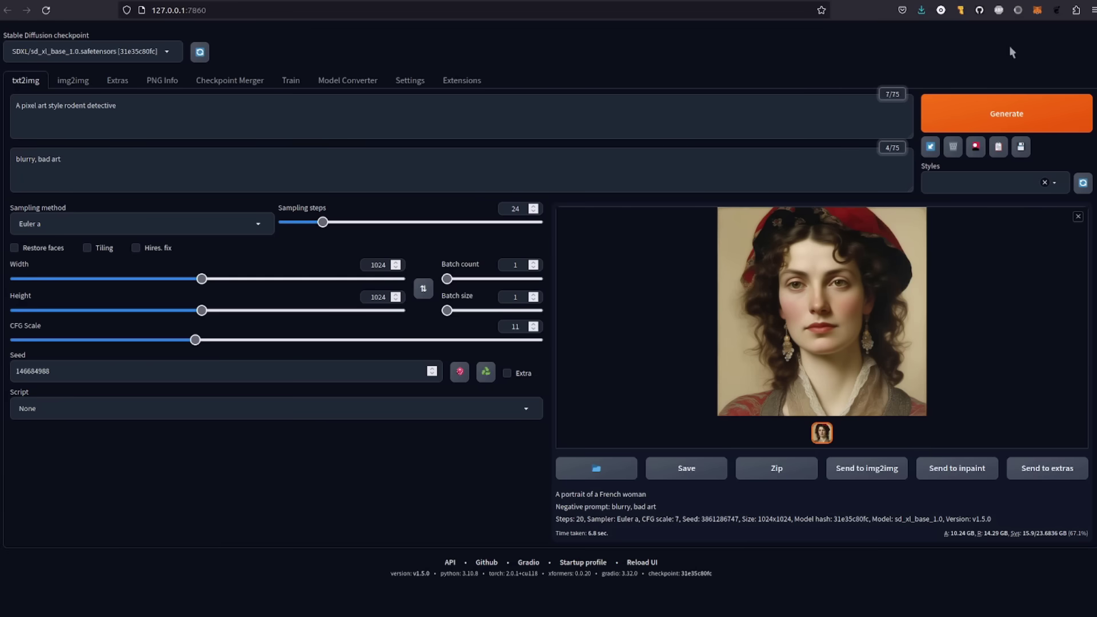
# - Generate the pixel art rodent detective and view it full size
pyautogui.click(937, 121)
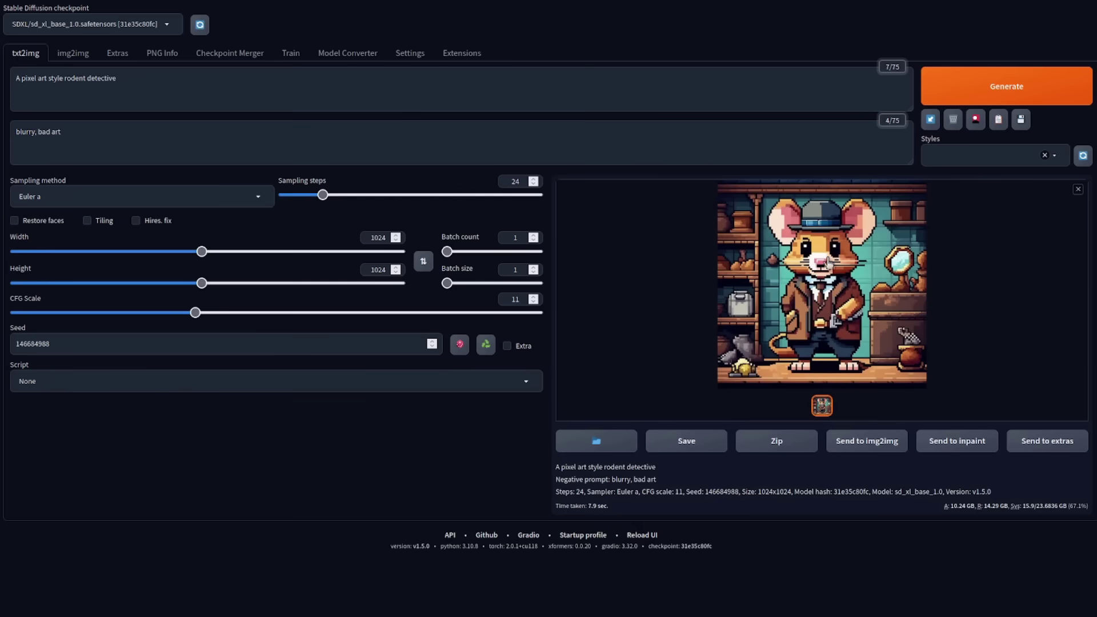
pyautogui.click(892, 240)
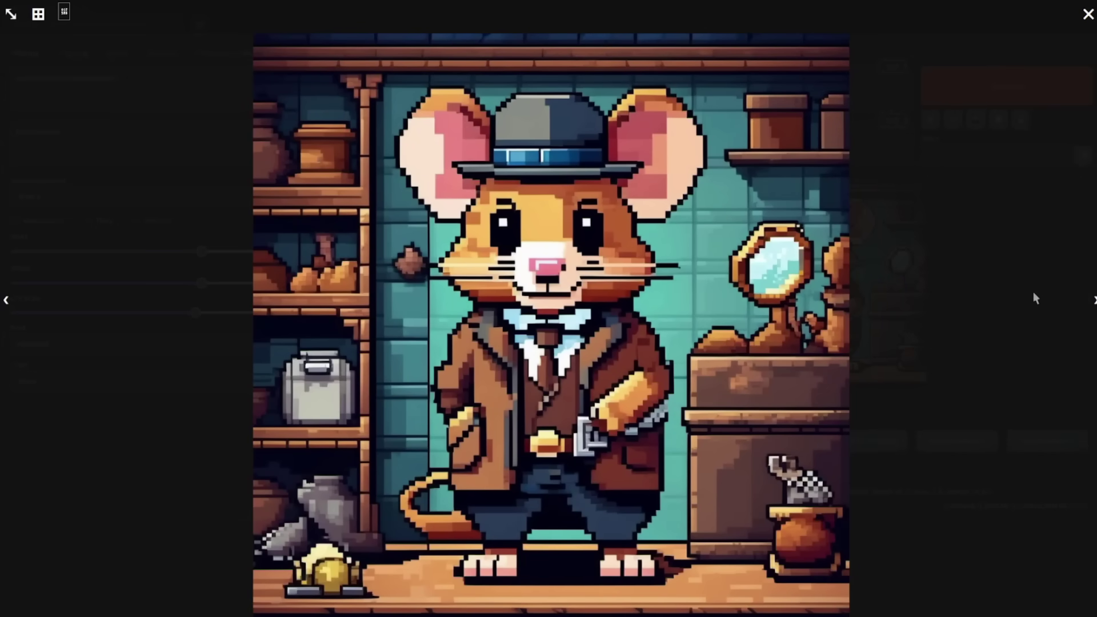
pyautogui.click(1088, 14)
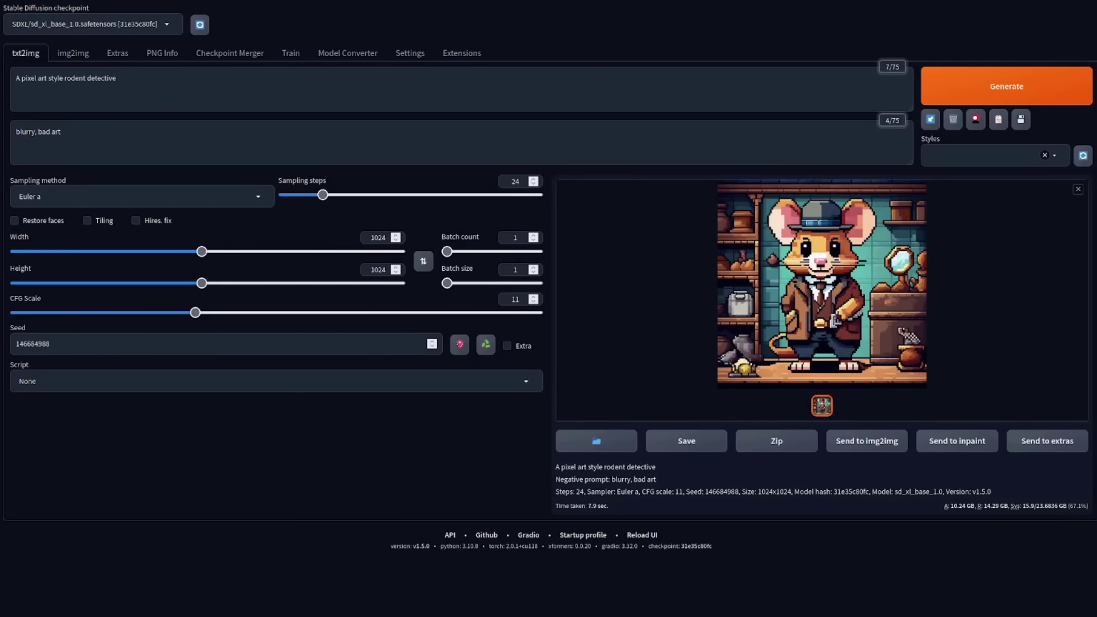
# - Replace the prompt with a 3D render rodent detective, generate it, and view the result
pyautogui.tripleClick(459, 83)
pyautogui.write('A 3d render of a rodent detective')
pyautogui.hotkey('ctrl', 'Return')
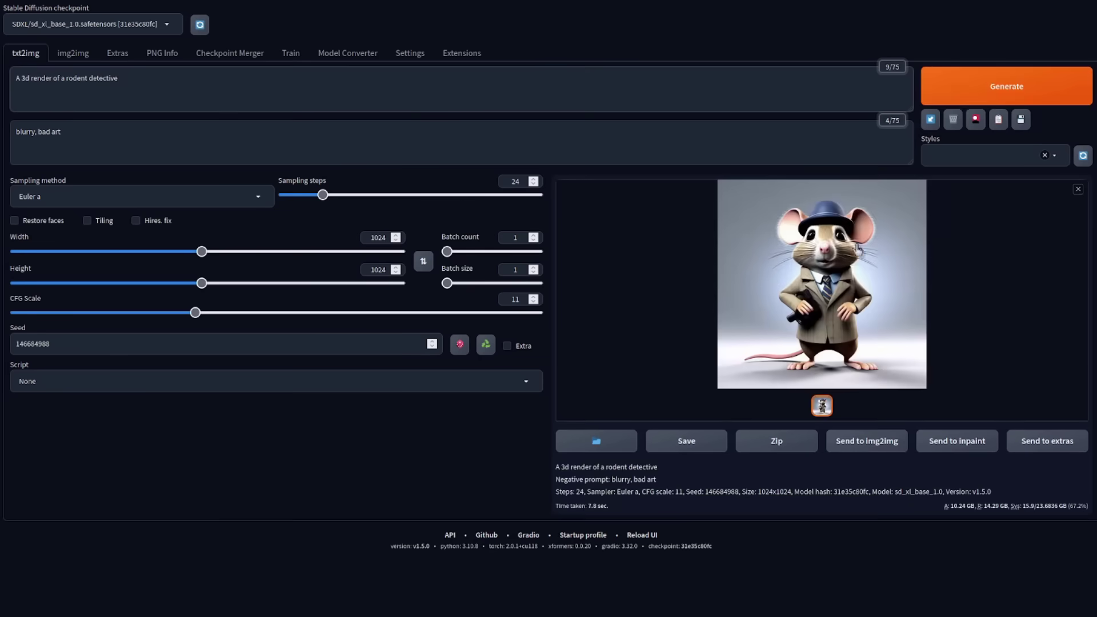
pyautogui.click(880, 263)
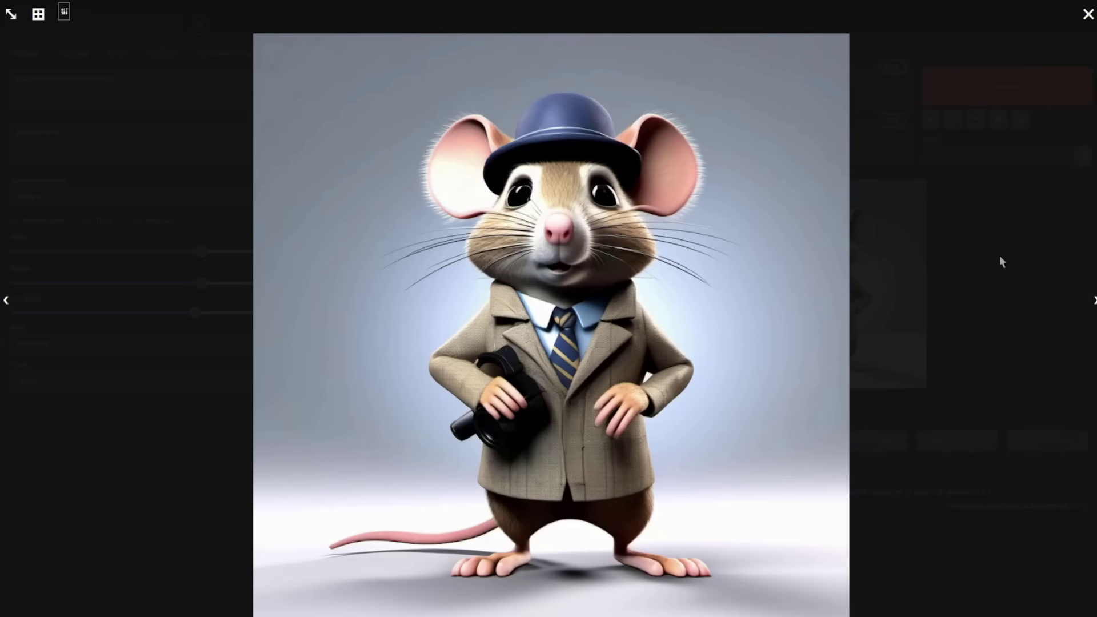
pyautogui.click(1088, 14)
# - Replace the prompt with a glass sculpture rodent and start generating
pyautogui.hotkey('ctrl', 'a')
pyautogui.write('An image of a rodent inspired by the style of modern sculpture, made of glass')
pyautogui.hotkey('ctrl', 'Return')
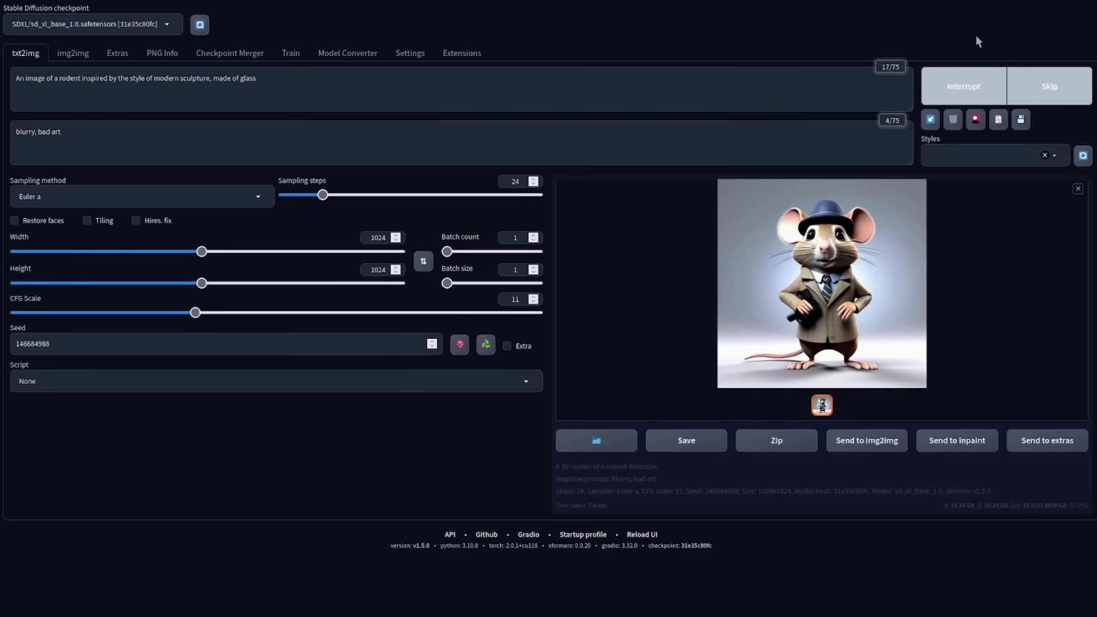
# - View the glass sculpture rodent and the chrome sculpture variant full size
pyautogui.click(813, 269)
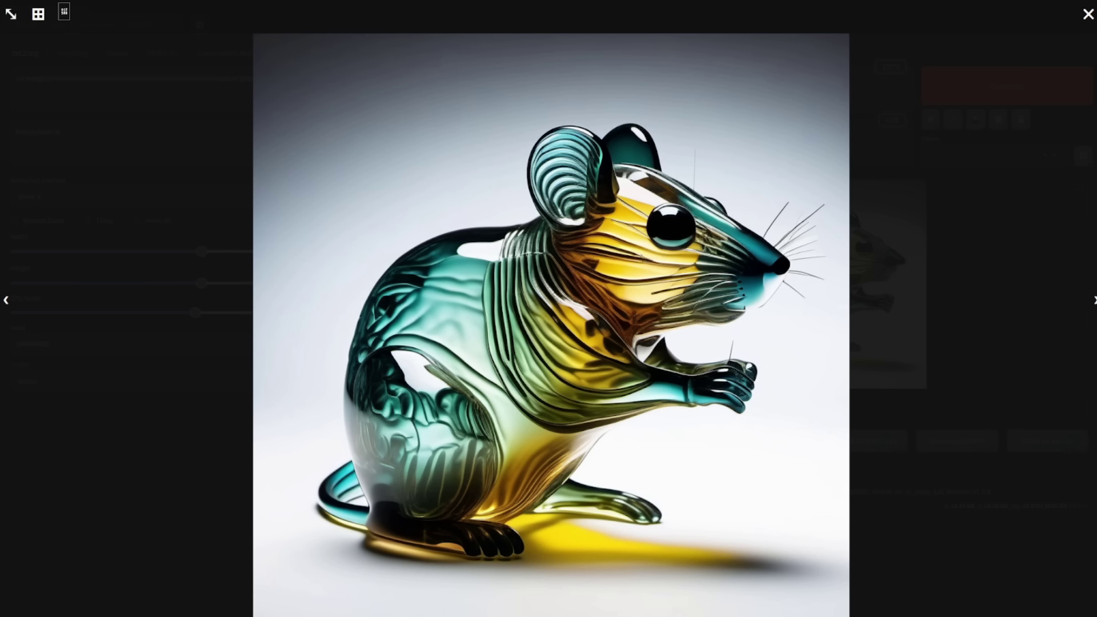
pyautogui.click(1089, 16)
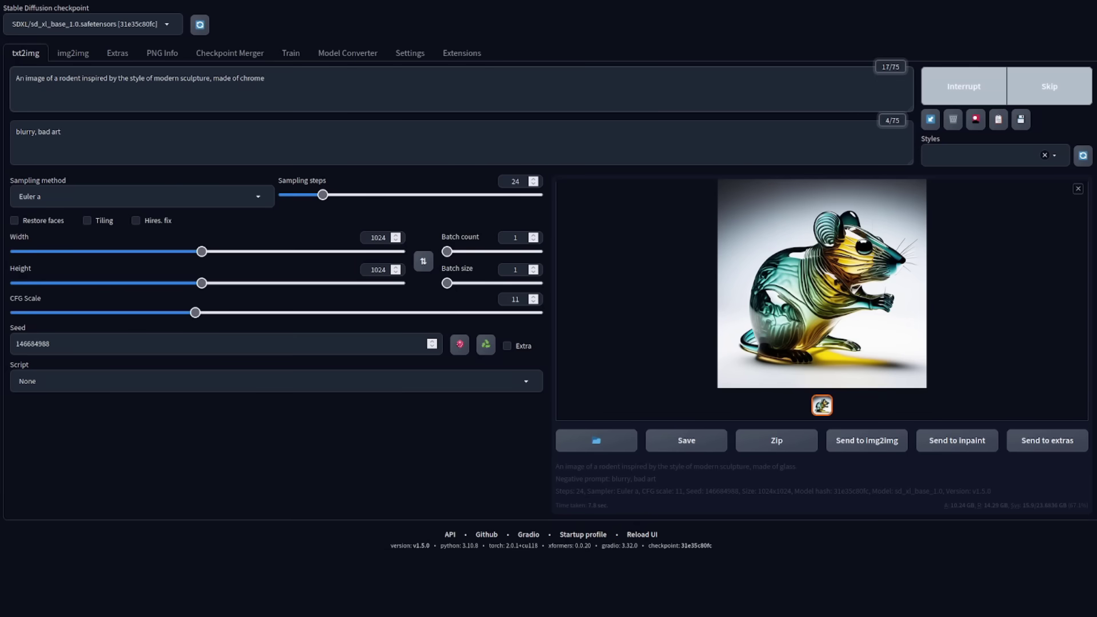
pyautogui.click(808, 280)
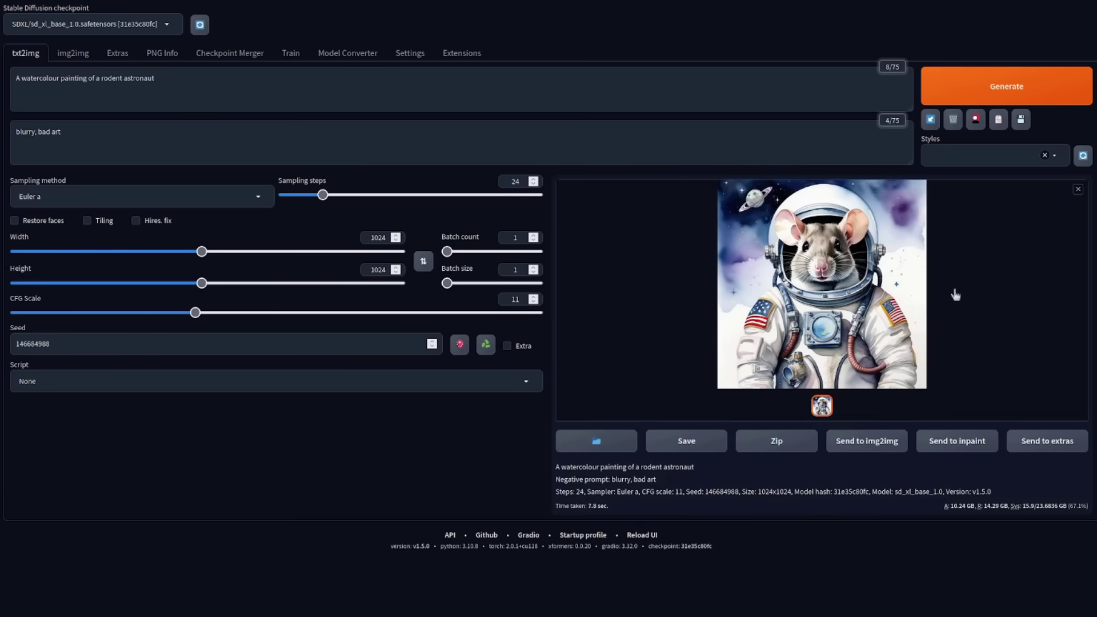
# - Review the watercolour astronaut, cyberpunk jacket rodent and humanoid rodent druid images full size
pyautogui.click(796, 272)
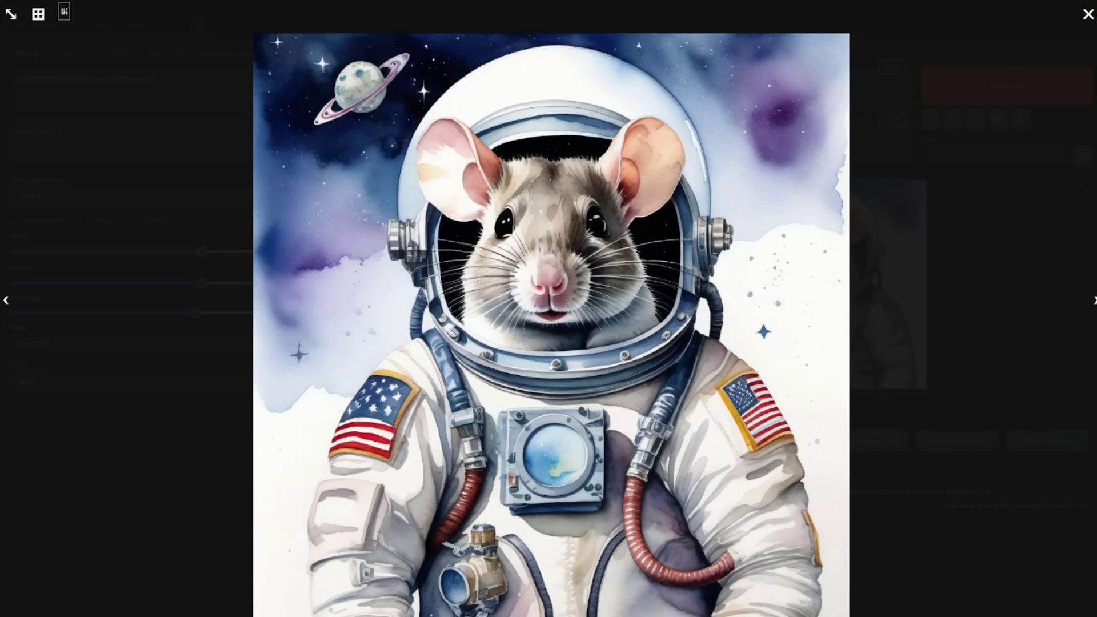
pyautogui.click(1087, 13)
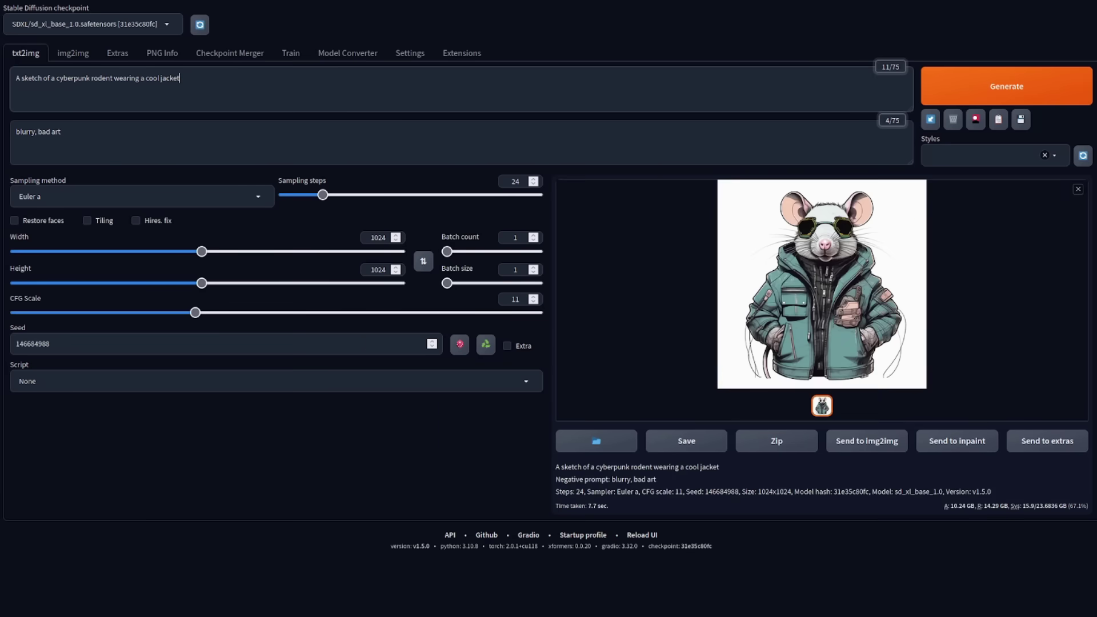
pyautogui.click(855, 269)
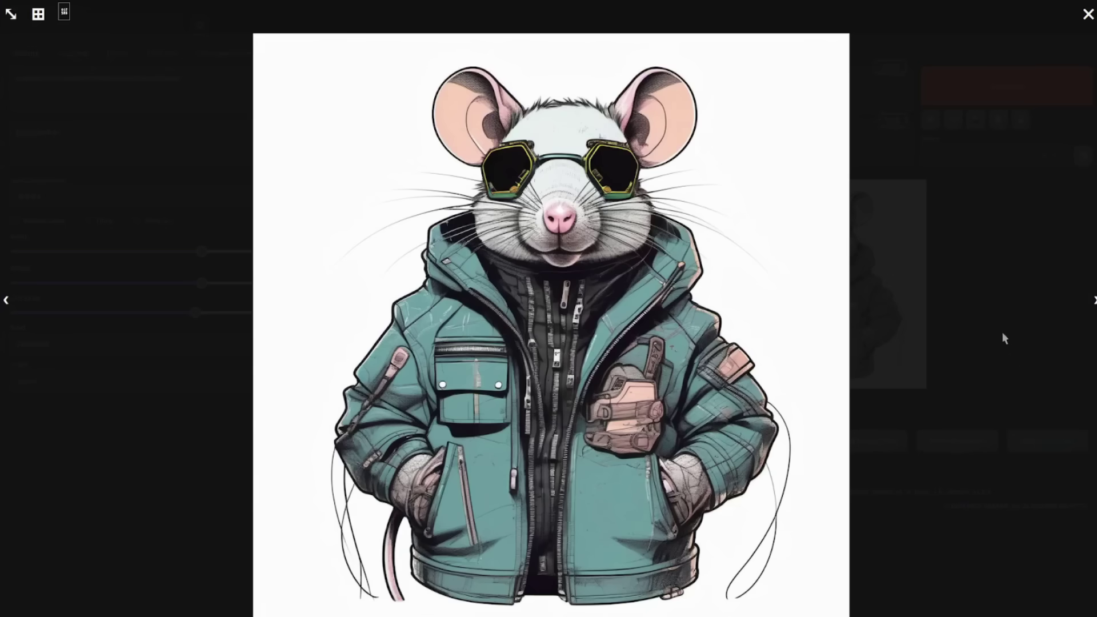
pyautogui.click(1055, 333)
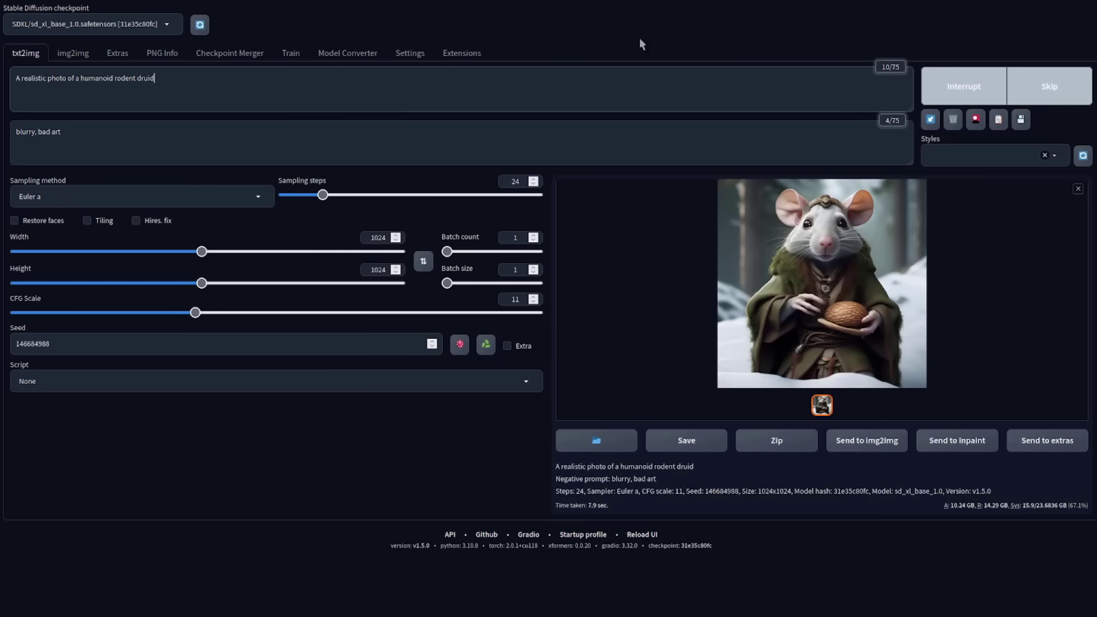
pyautogui.click(814, 264)
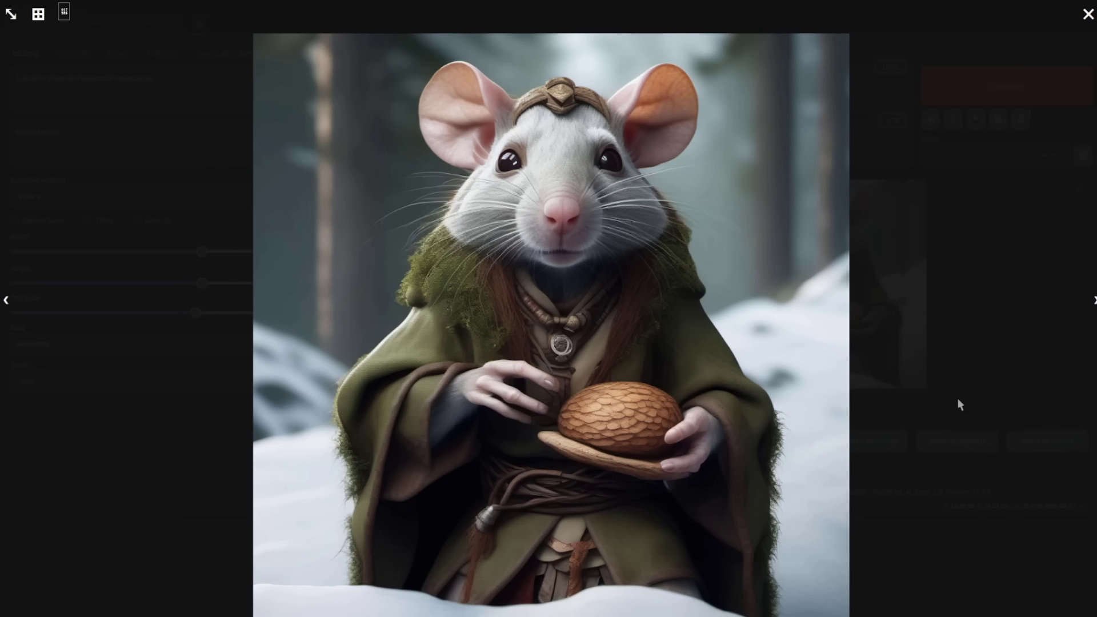
pyautogui.click(1083, 17)
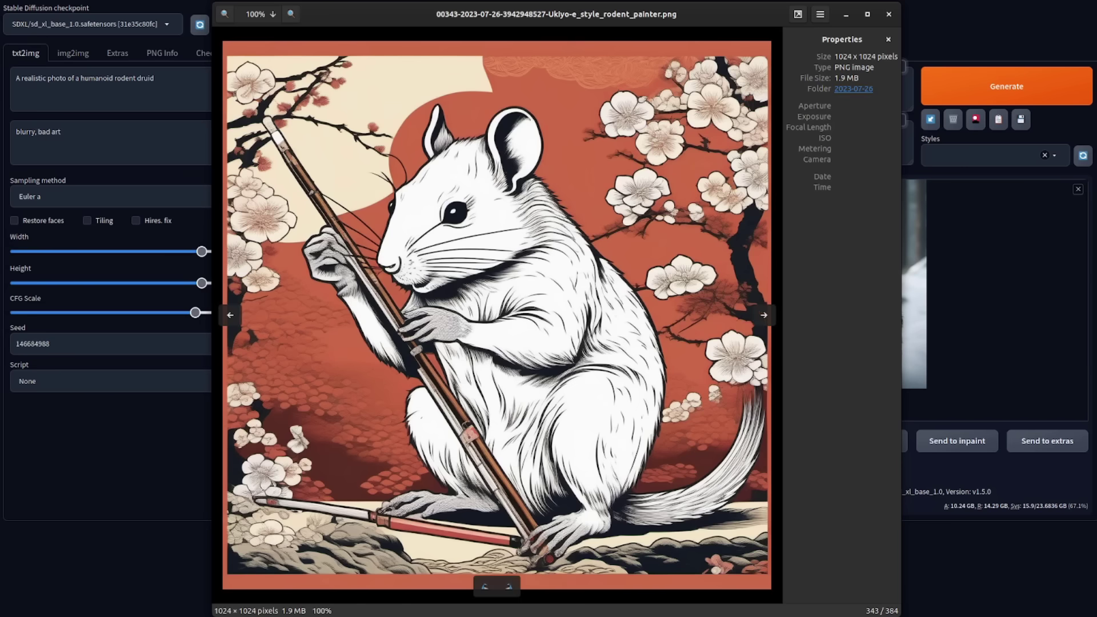
# - Step back through the saved rodent images from the chemist to the Academic and abstract expressionist portraits
pyautogui.press('Left')
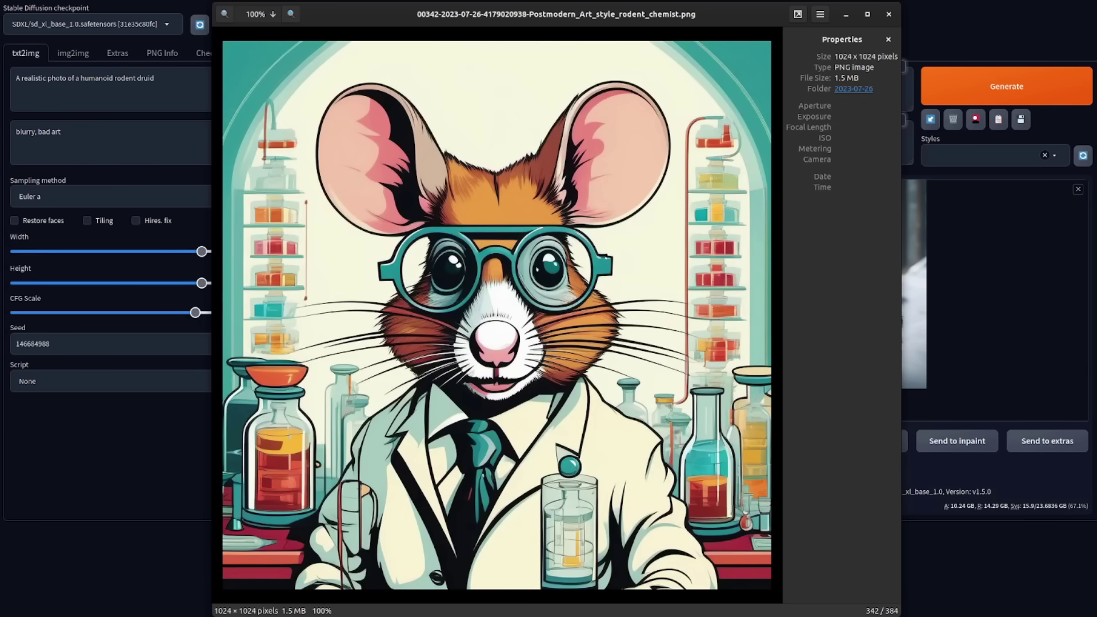
pyautogui.press('Left')
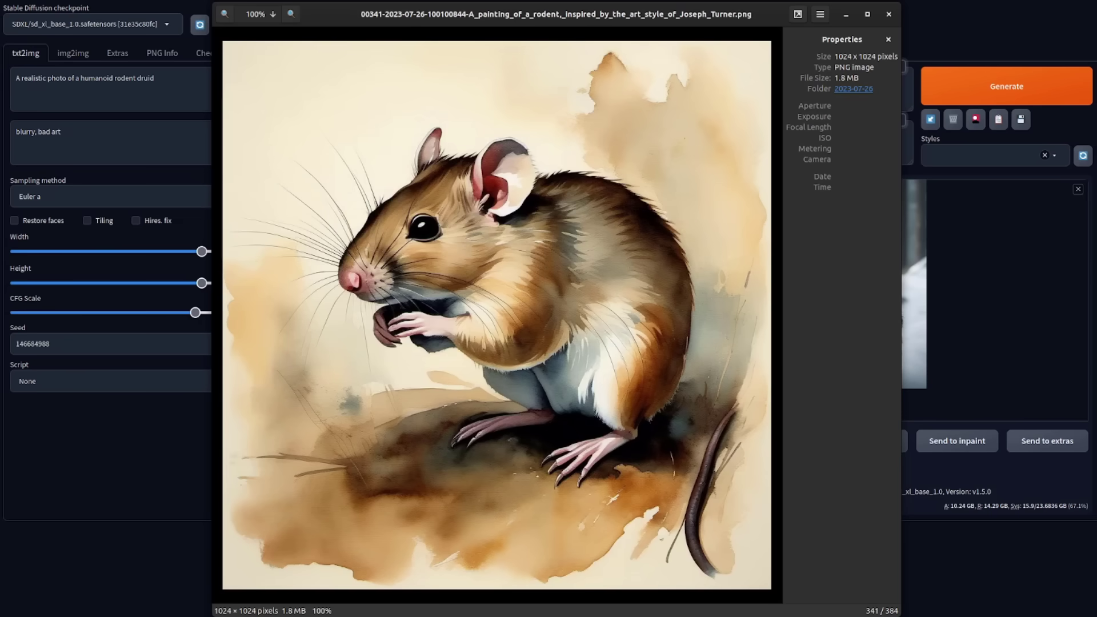
pyautogui.press('Left')
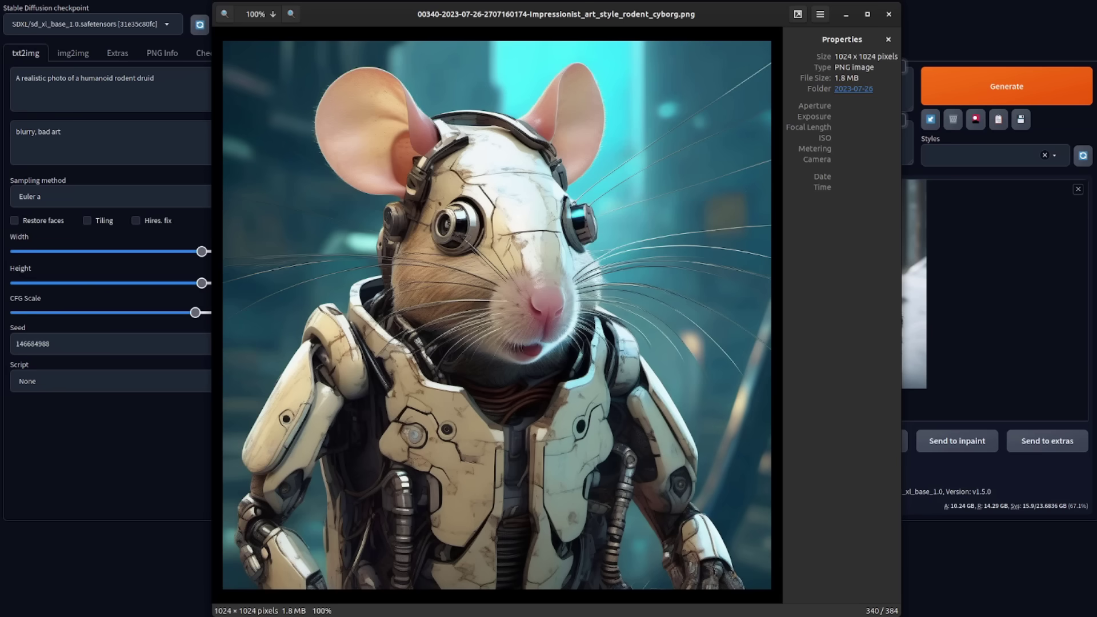
pyautogui.press('Left')
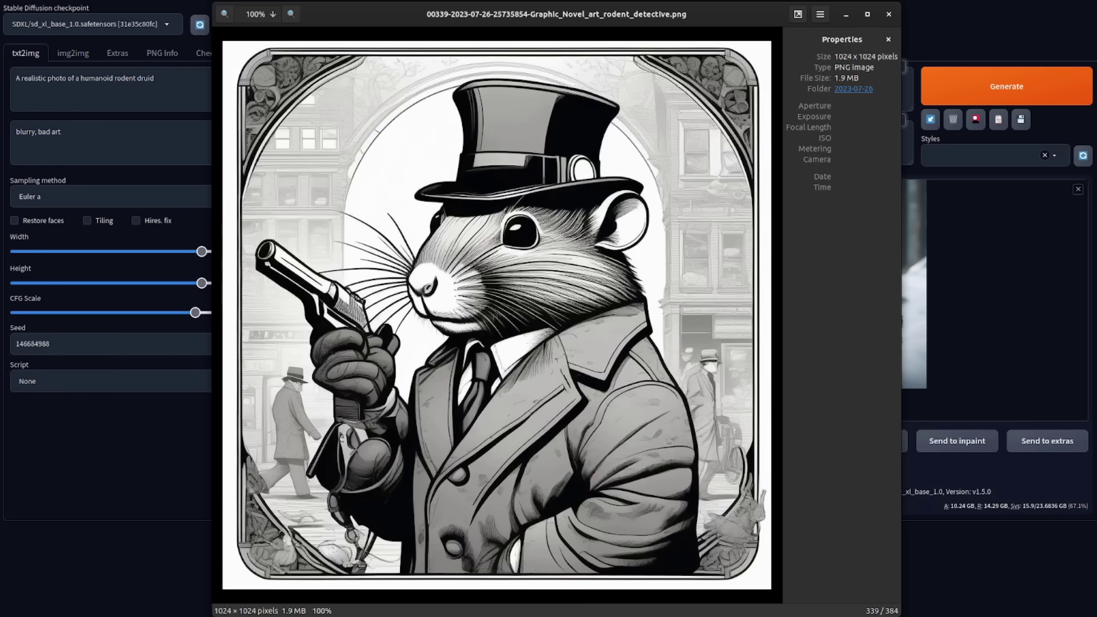
pyautogui.press('Left')
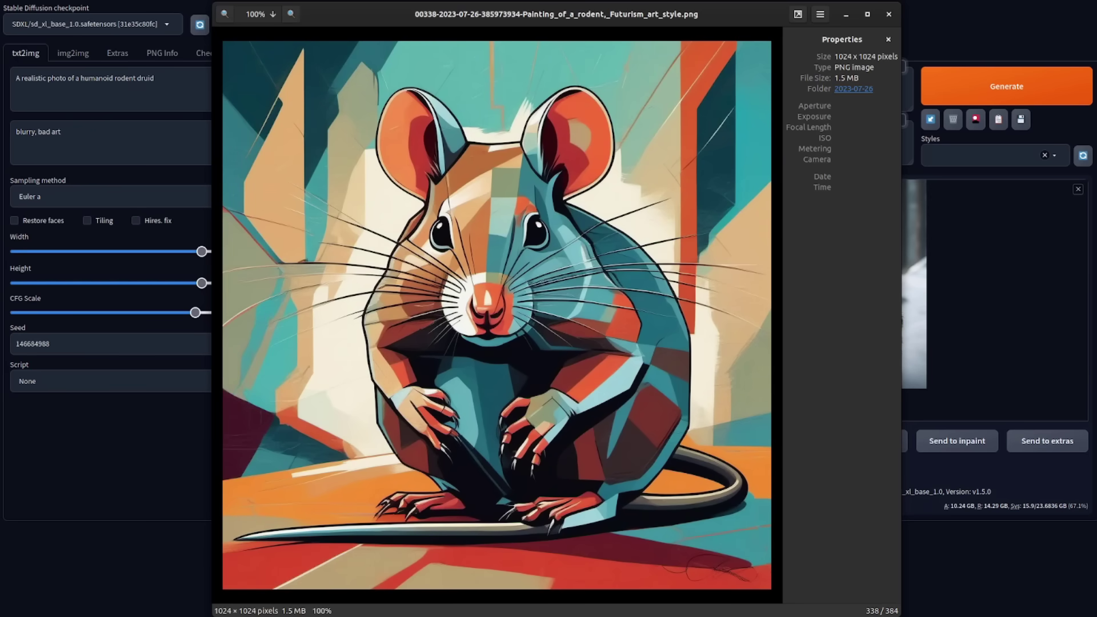
pyautogui.press('Left')
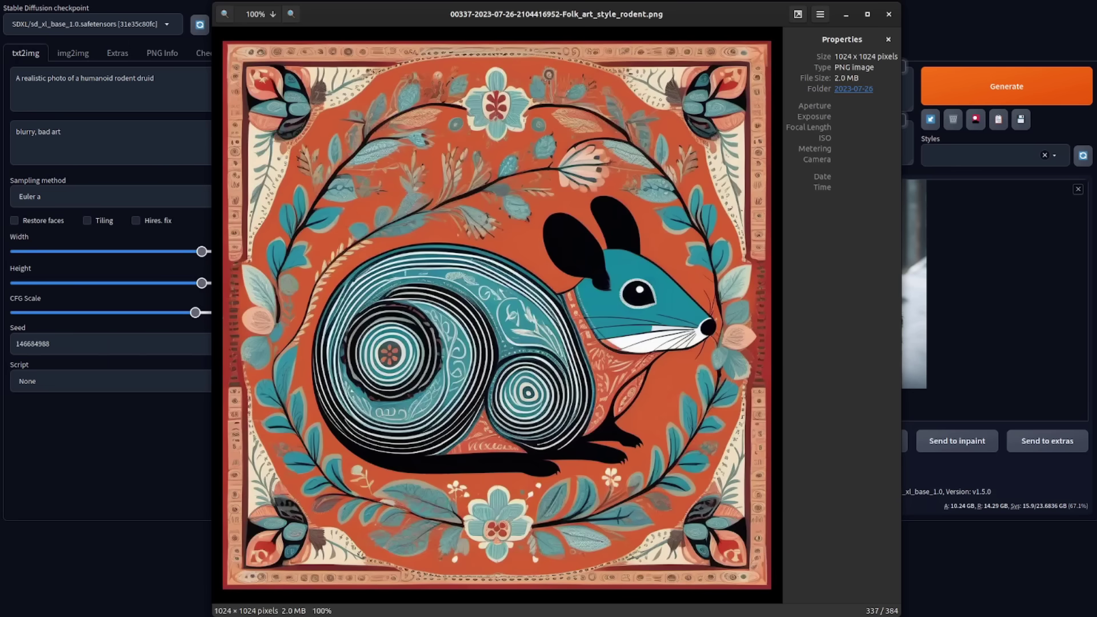
pyautogui.press('Left')
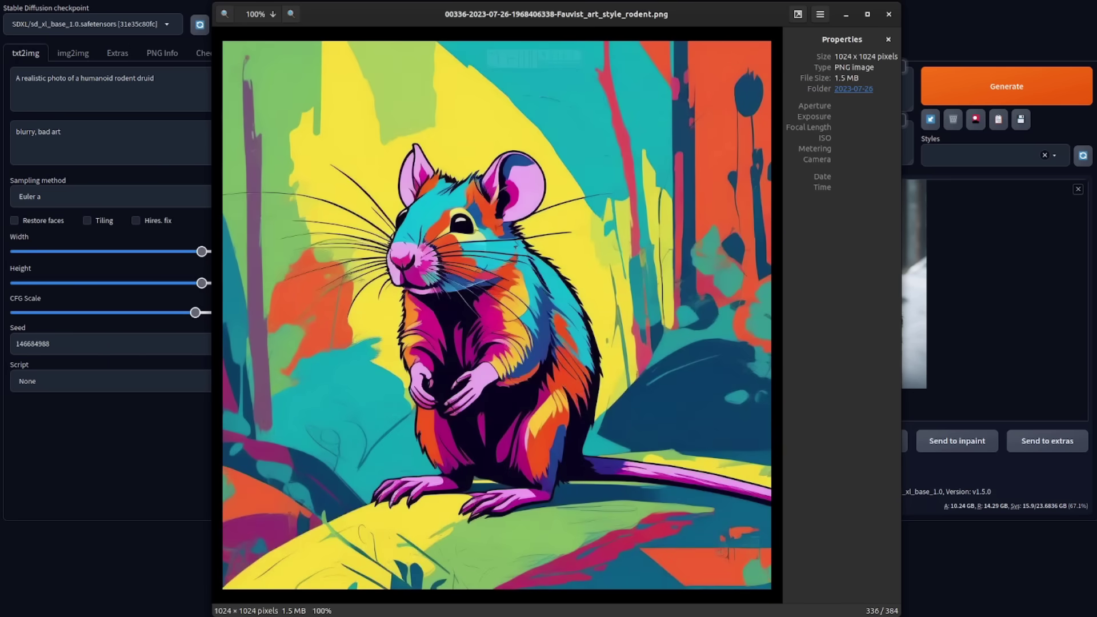
pyautogui.press('Left')
pyautogui.press('Left')
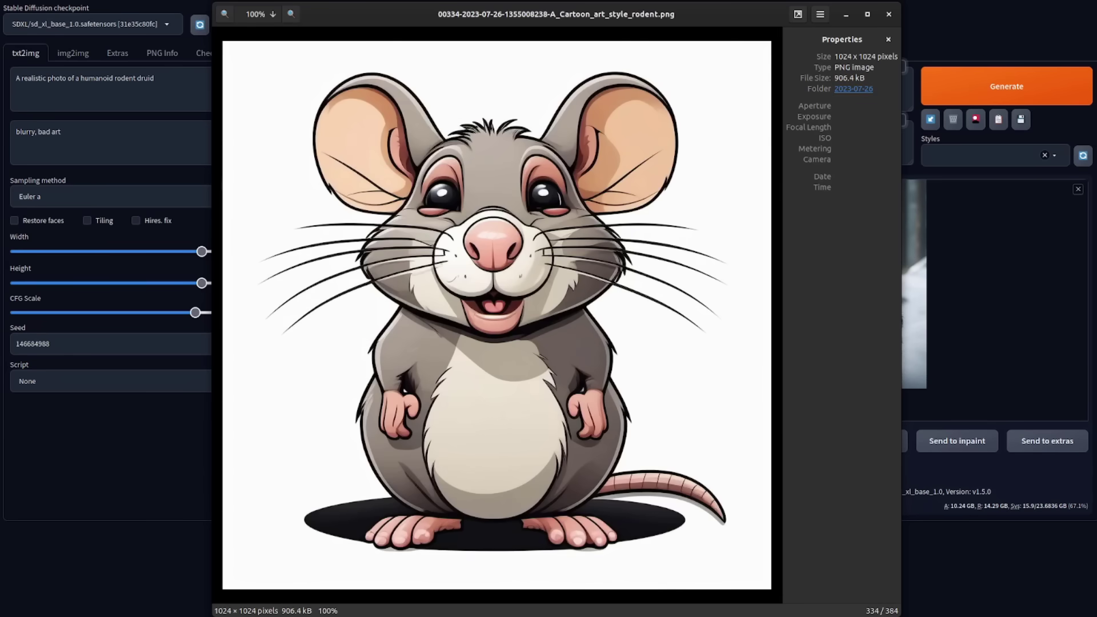
pyautogui.press('Left')
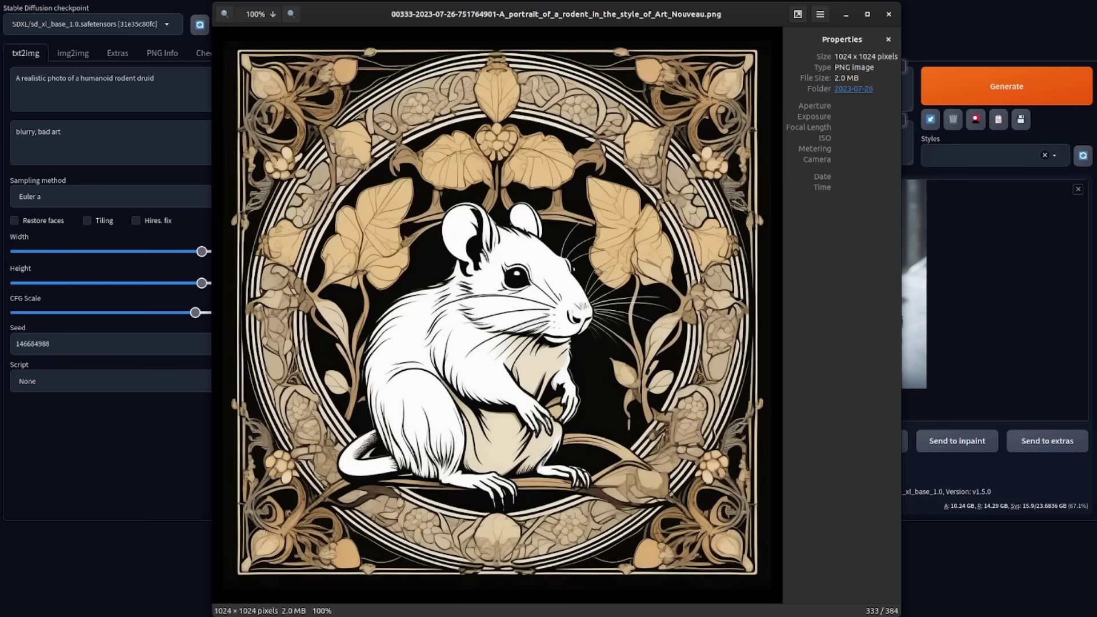
pyautogui.press('Left')
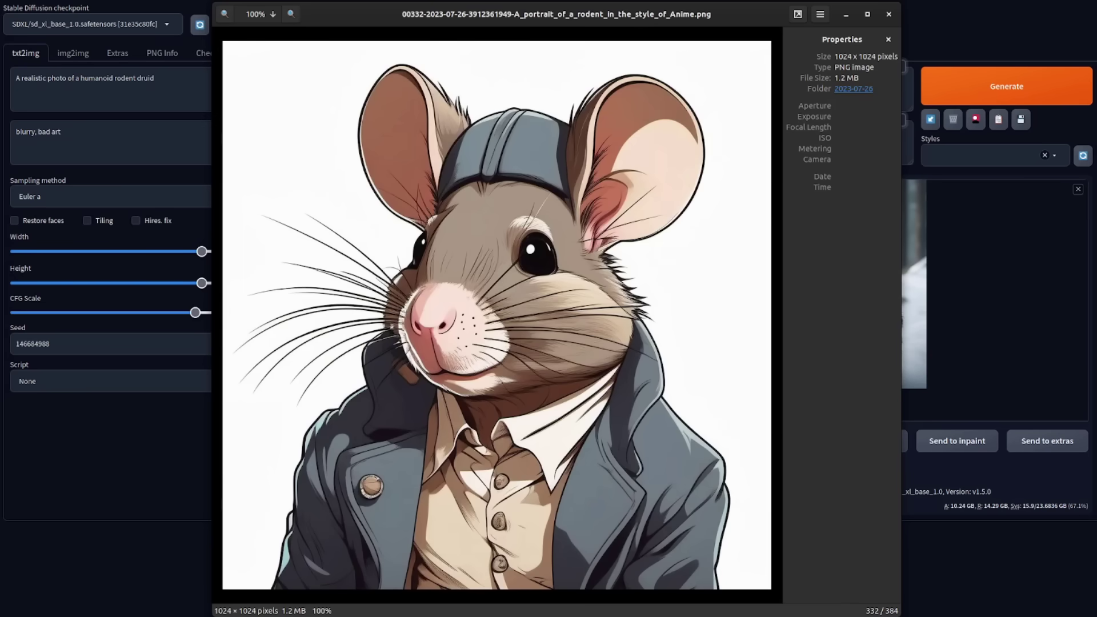
pyautogui.press('Left')
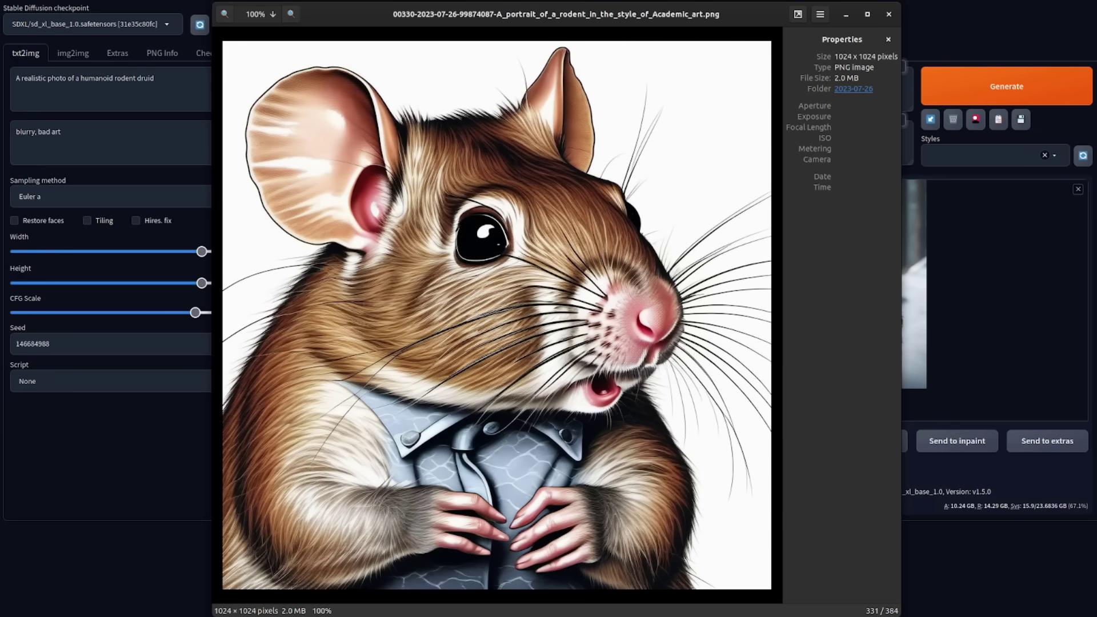
pyautogui.press('Left')
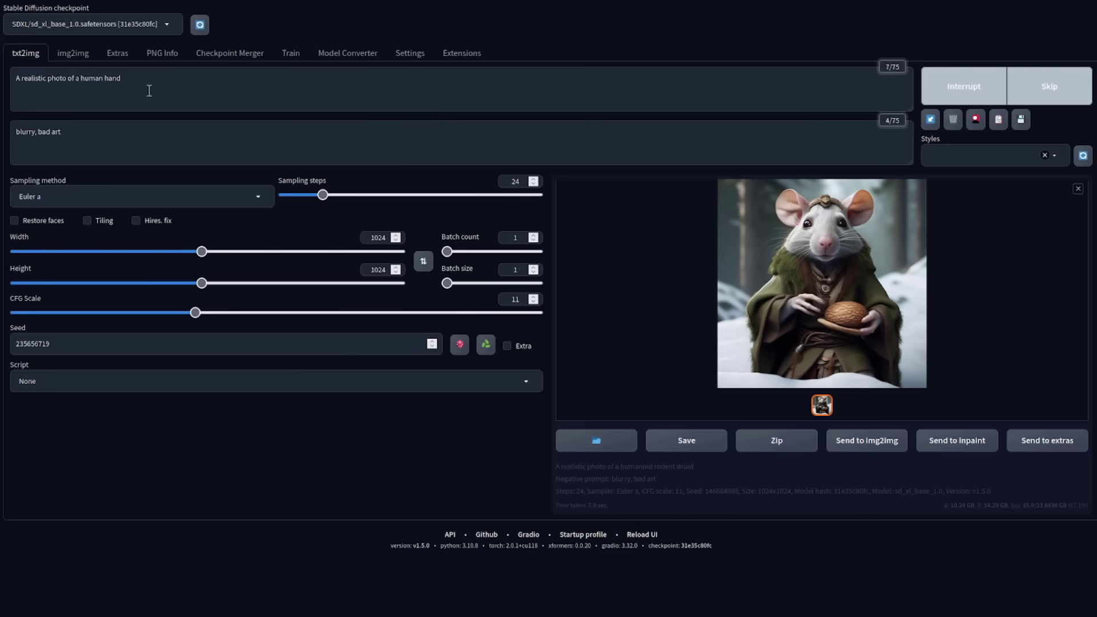
# - Enlarge the generated realistic human hand image to inspect it
pyautogui.click(874, 281)
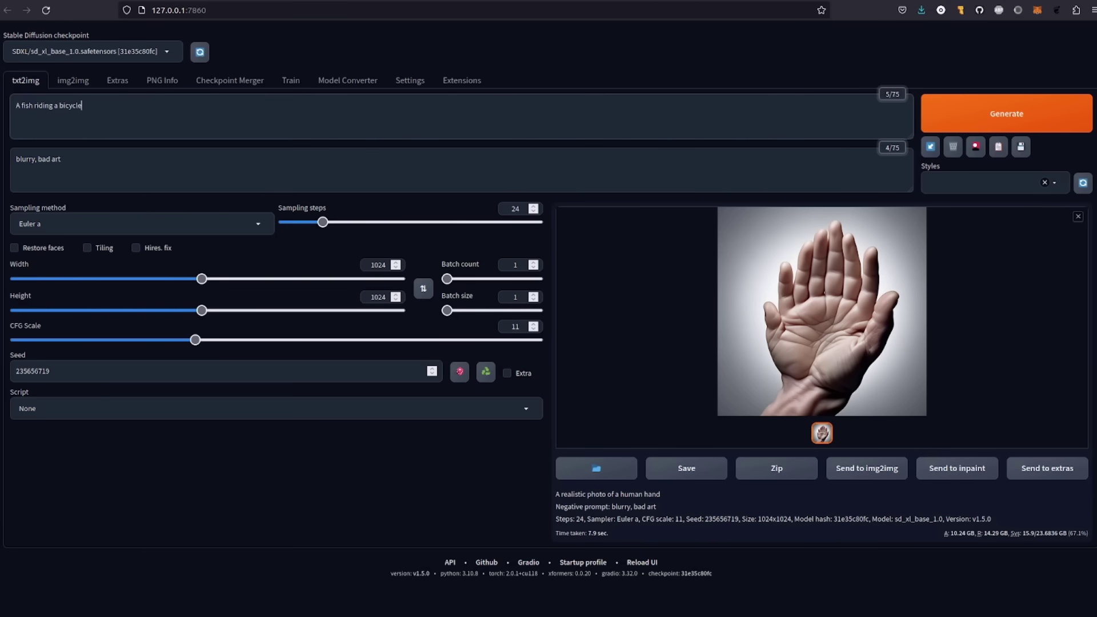
# - Generate the fish riding a bicycle, then set seed to -1 and batch size to 4
pyautogui.click(978, 126)
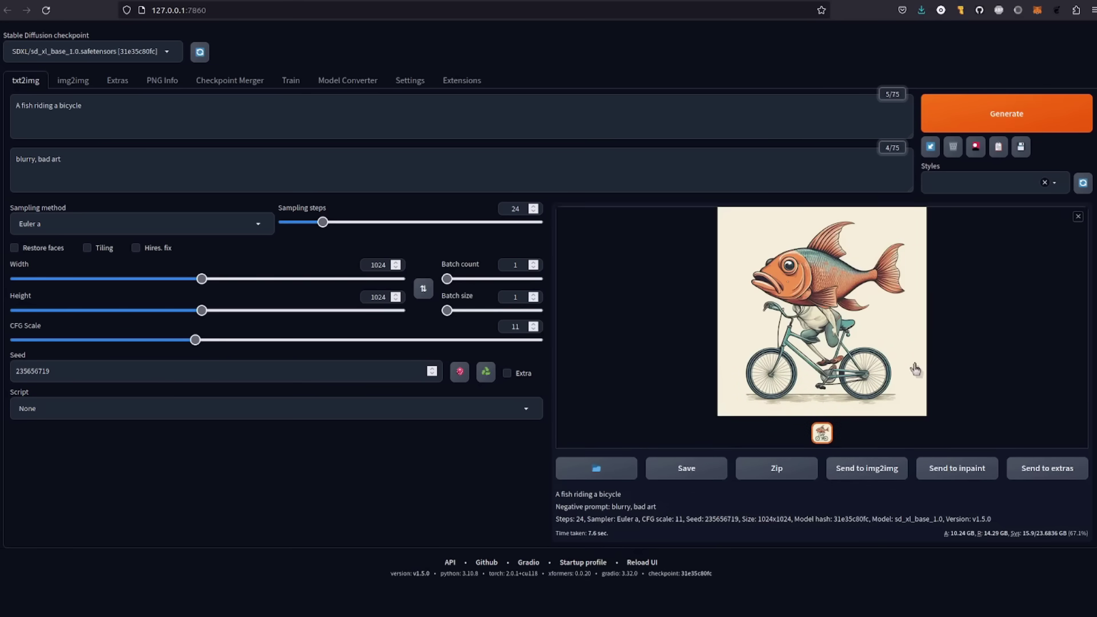
pyautogui.click(460, 372)
pyautogui.click(534, 295)
pyautogui.click(534, 294)
pyautogui.click(535, 295)
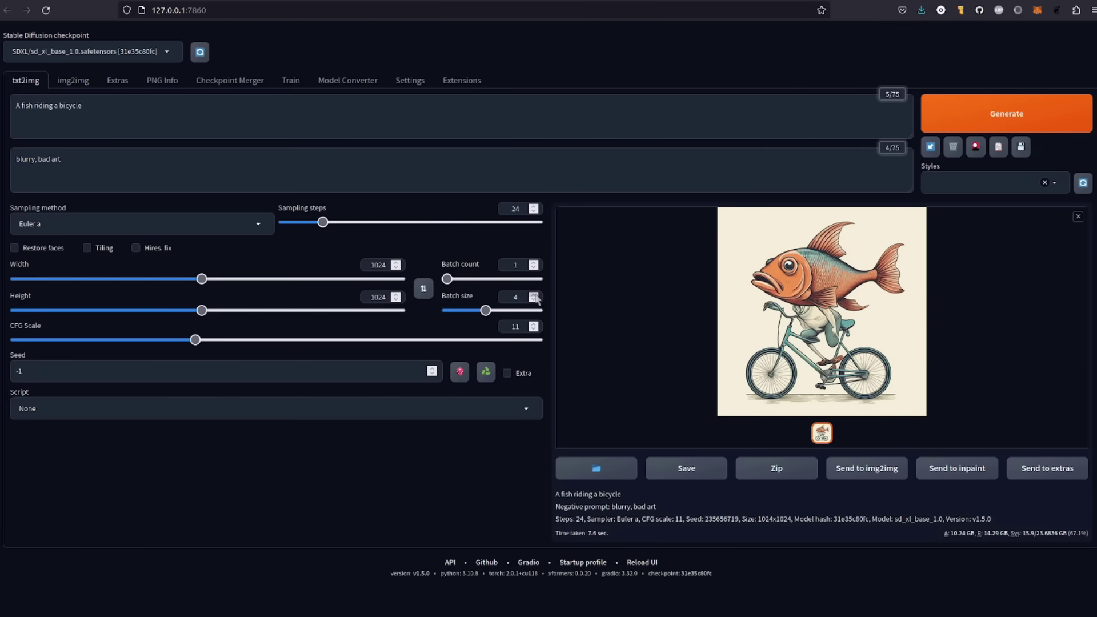
# - Generate four fish-on-bicycle variations and review their grid in the lightbox
pyautogui.click(1015, 120)
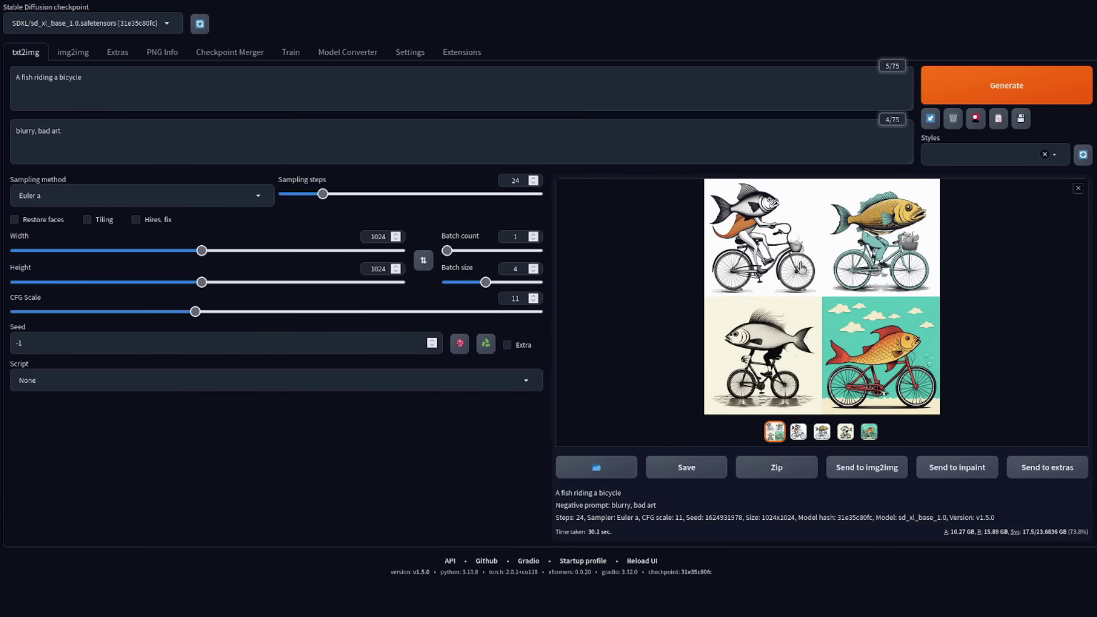
pyautogui.click(924, 214)
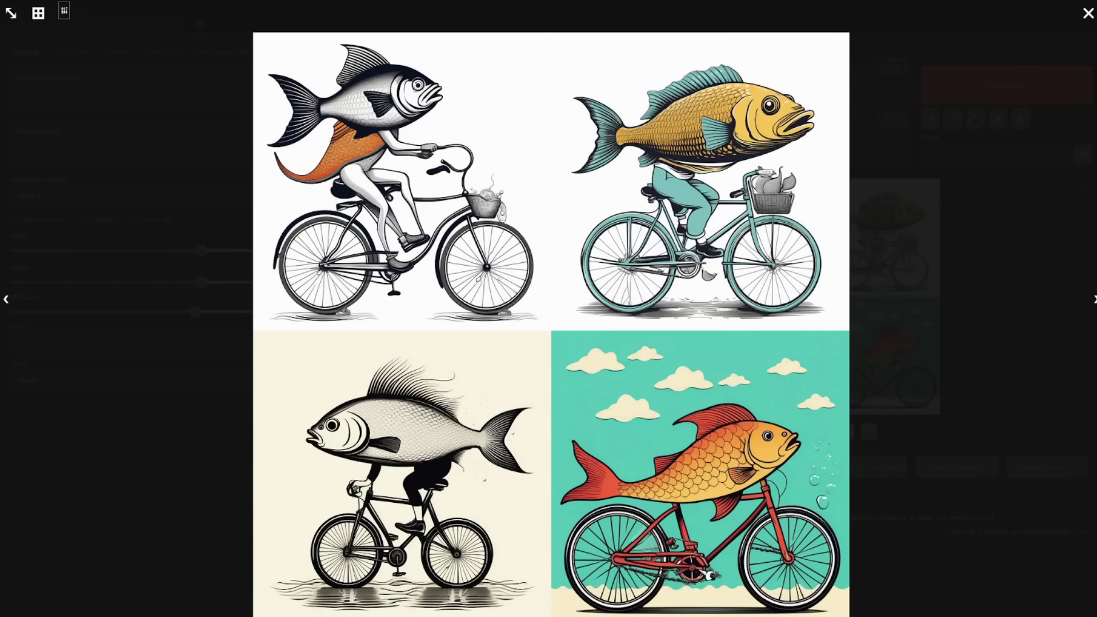
pyautogui.click(1088, 13)
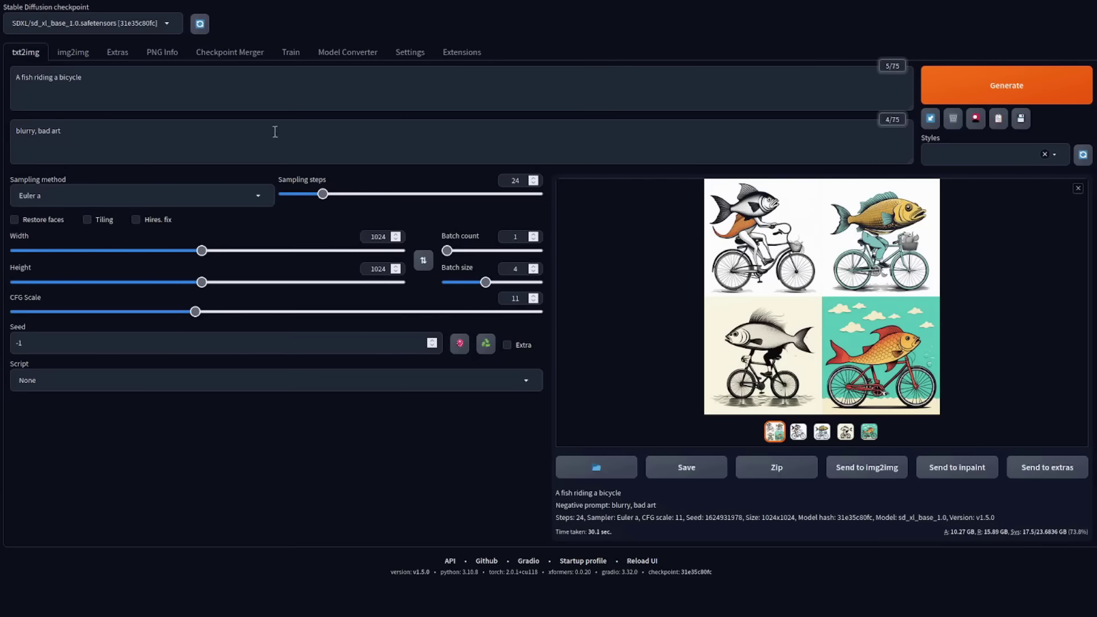
pyautogui.click(200, 81)
# - Replace the prompt with 'A red box on top of a blue box', generate, and review the grid
pyautogui.hotkey('ctrl', 'a')
pyautogui.write('A red box on top of a blue box')
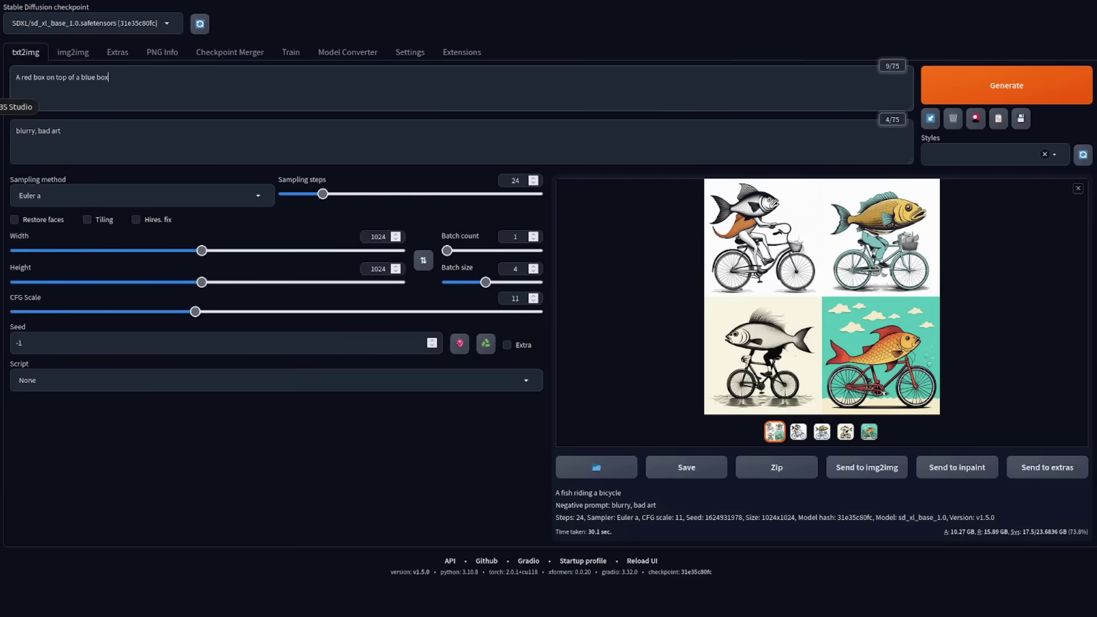
pyautogui.hotkey('ctrl', 'Return')
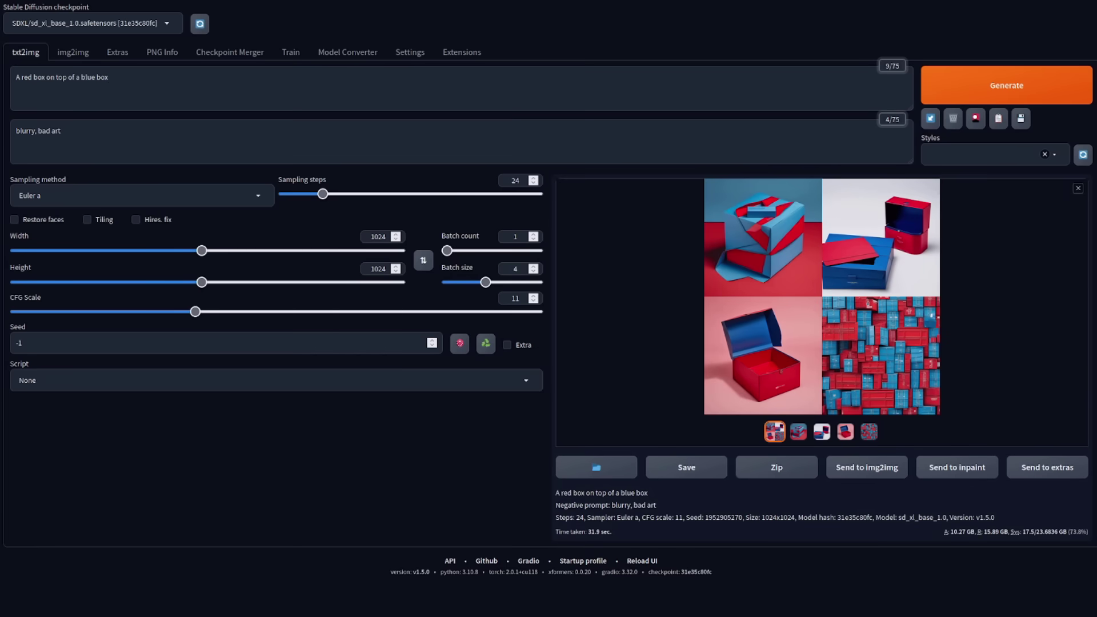
pyautogui.click(801, 295)
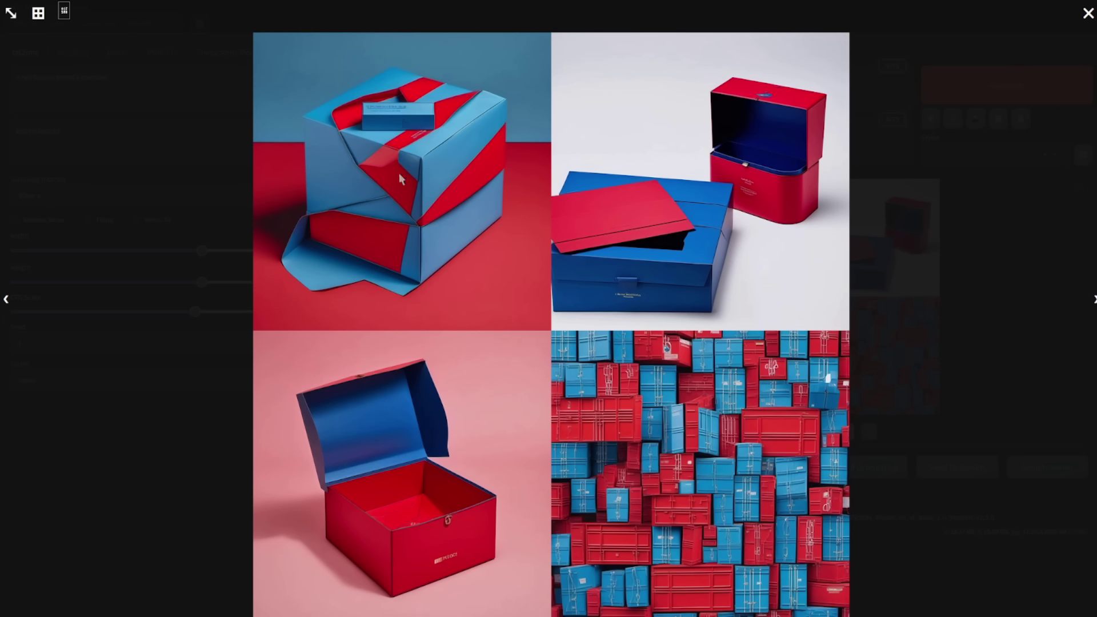
pyautogui.click(1088, 13)
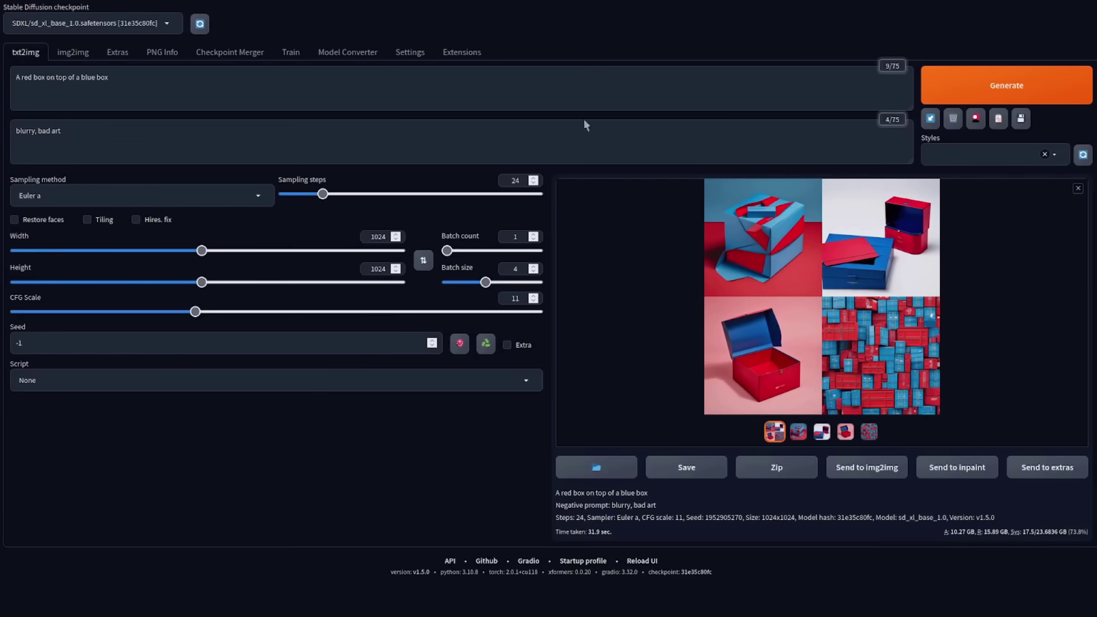
# - Replace the prompt with the pasted midnight red-box-on-blue-bench prompt and generate four images
pyautogui.click(226, 80)
pyautogui.hotkey('ctrl', 'a')
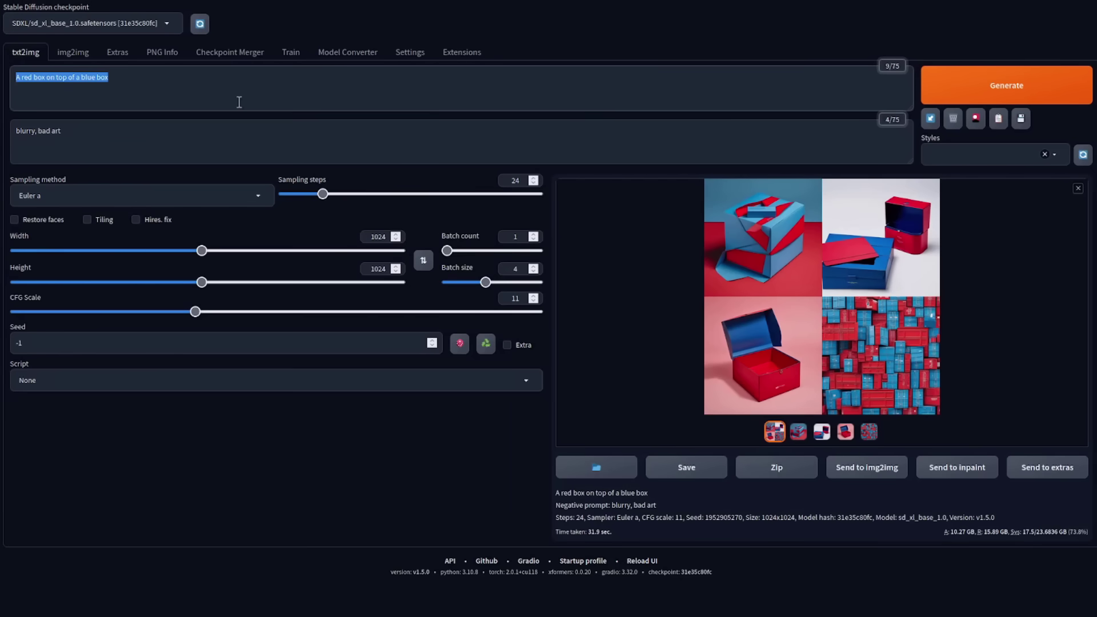
pyautogui.hotkey('ctrl', 'v')
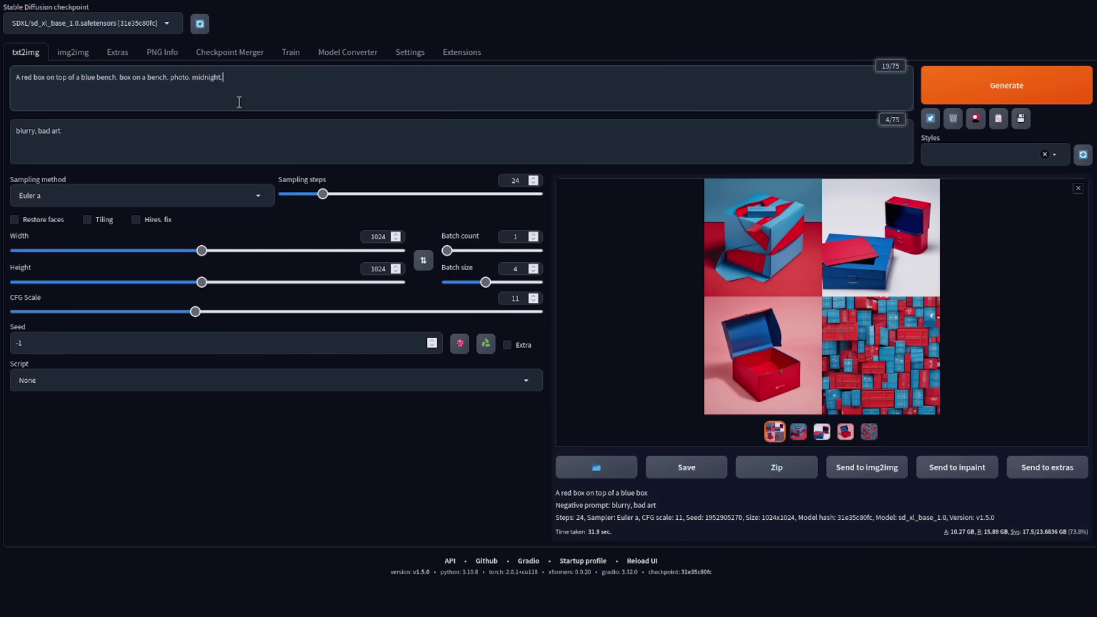
pyautogui.hotkey('ctrl', 'Return')
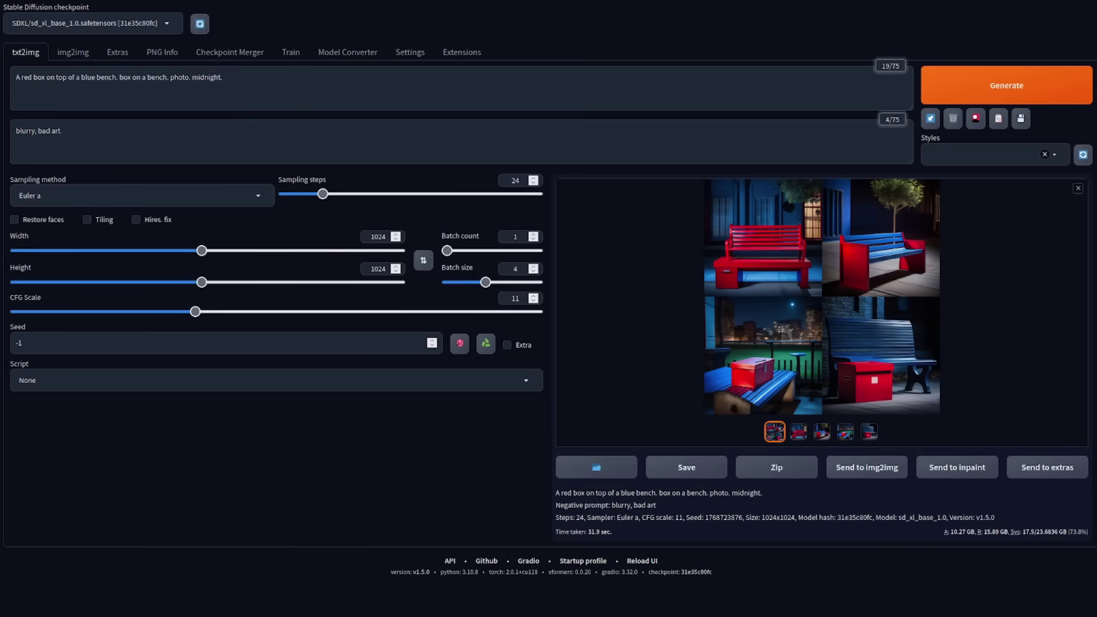
# - Review the bench grid, then generate the huge green man beside a tiny blue alien
pyautogui.click(800, 241)
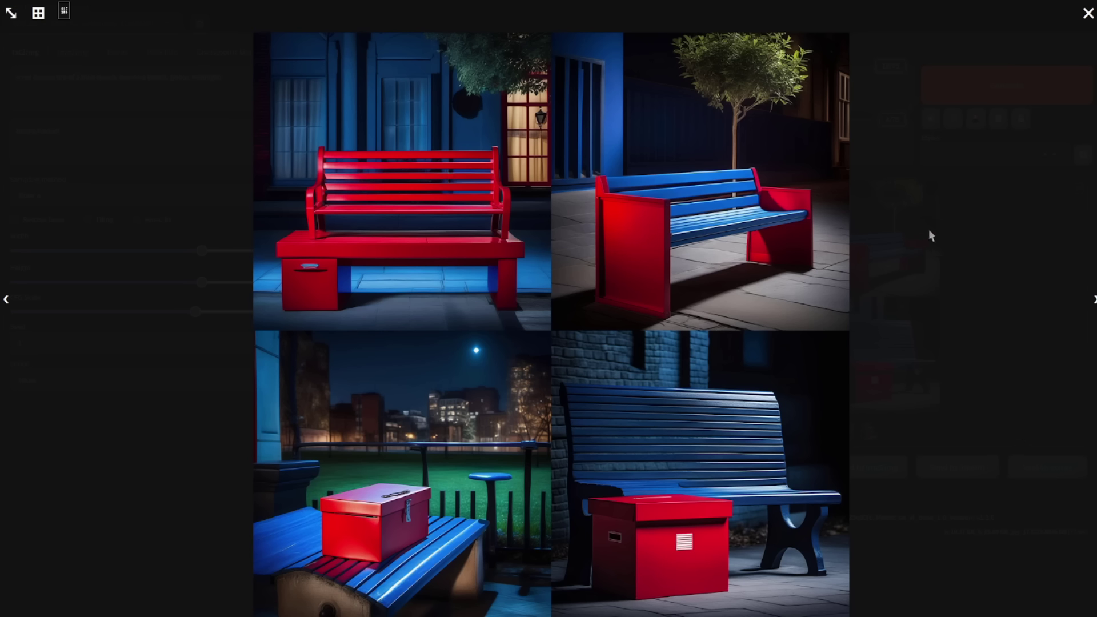
pyautogui.click(1088, 14)
pyautogui.click(1032, 80)
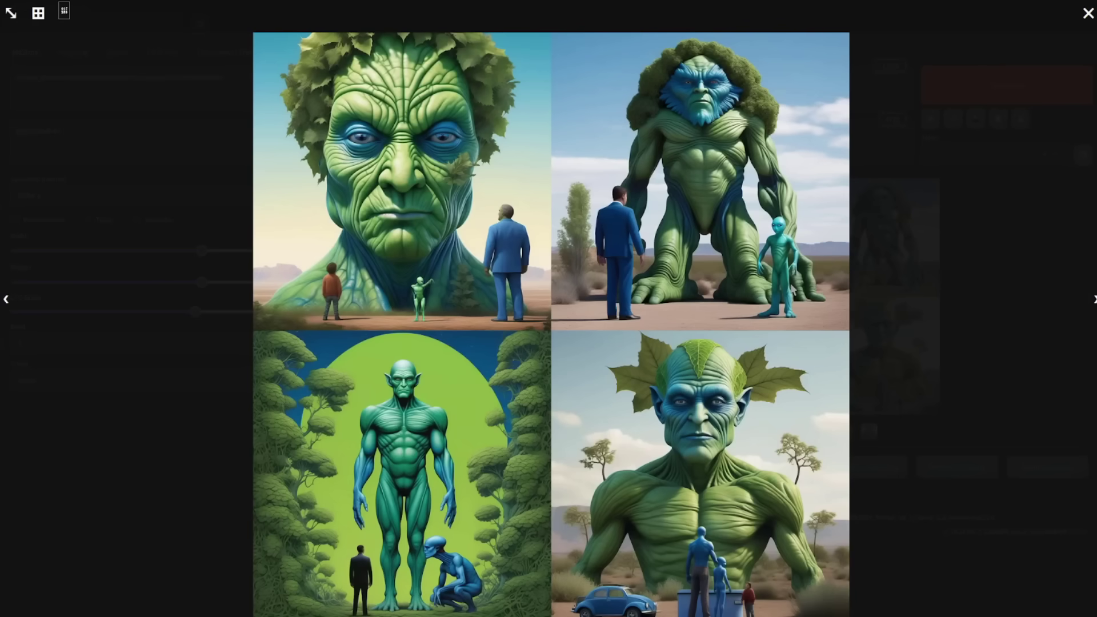
pyautogui.click(791, 287)
pyautogui.click(1088, 13)
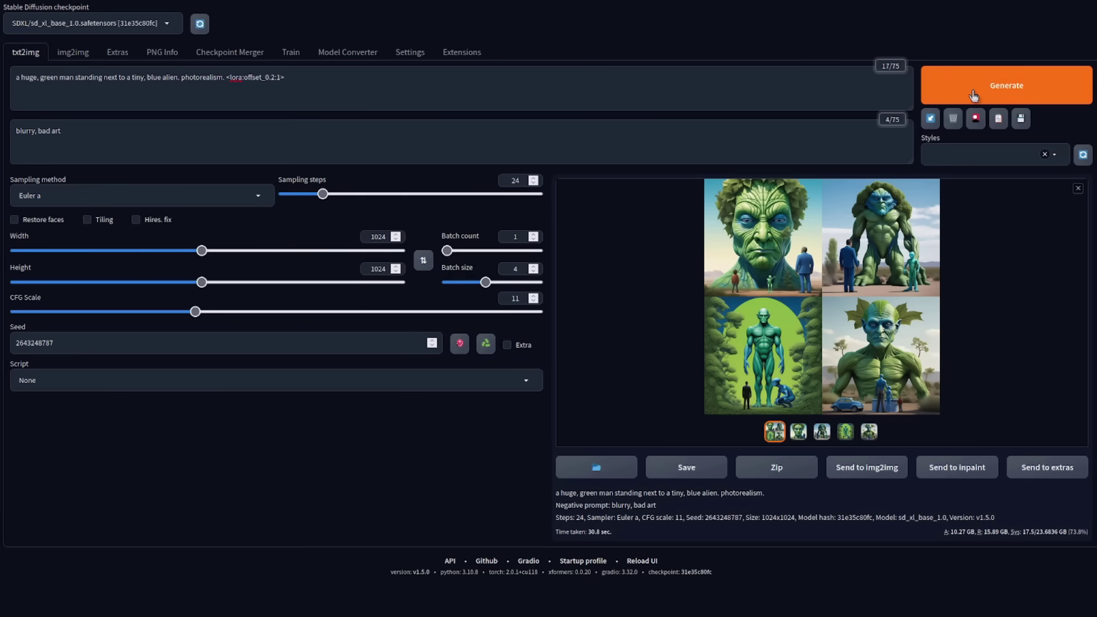
pyautogui.click(971, 94)
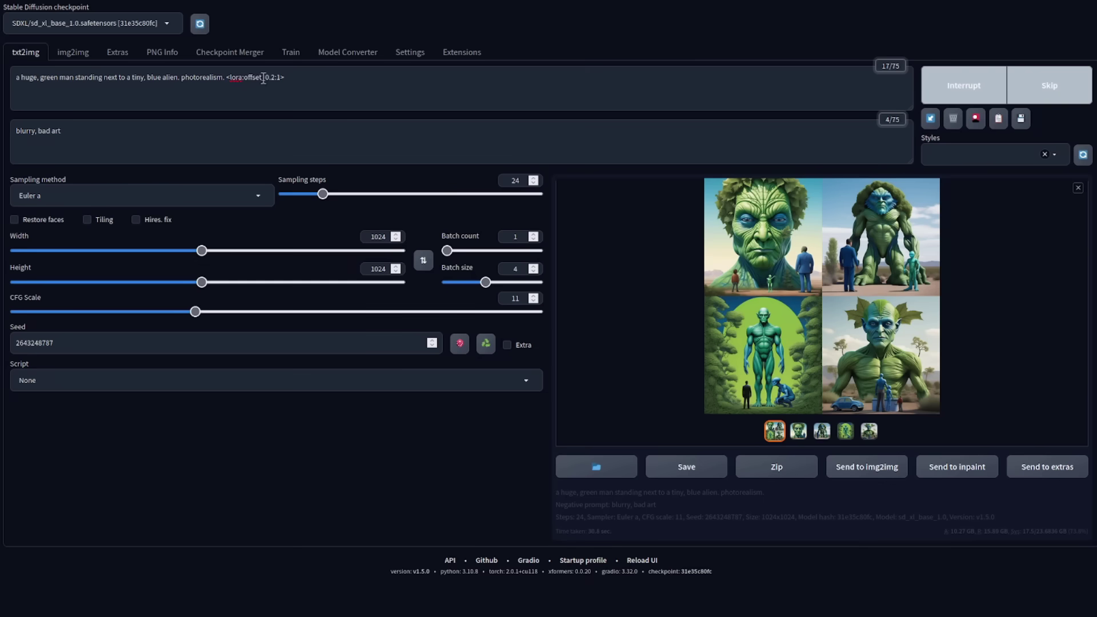
# - Browse the installed LoRA models in the Extra Networks panel, then close it
pyautogui.click(976, 120)
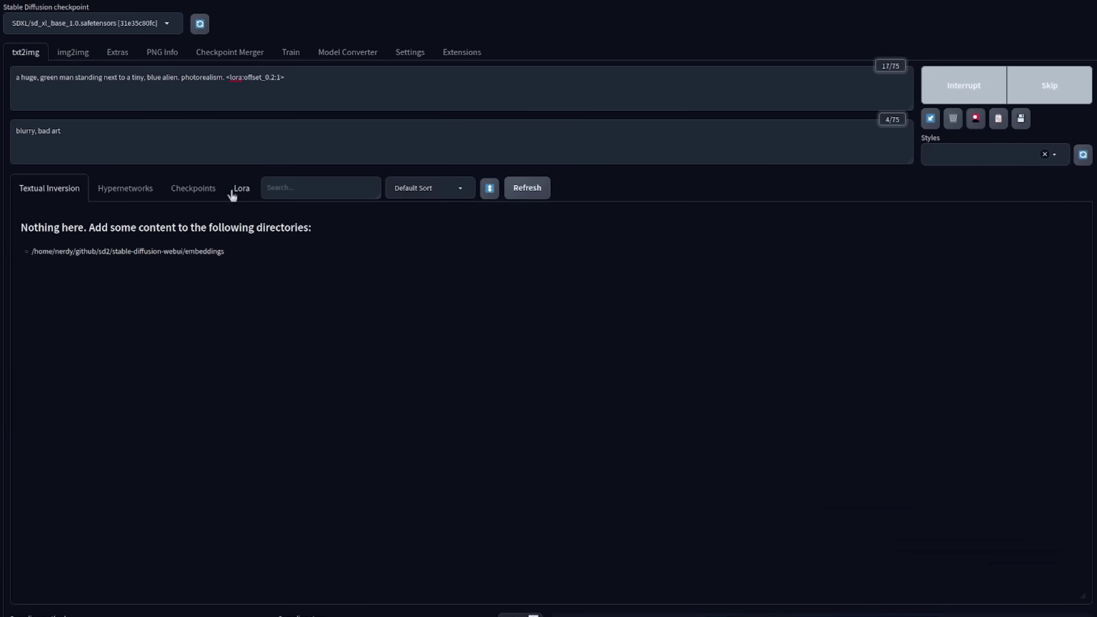
pyautogui.click(240, 189)
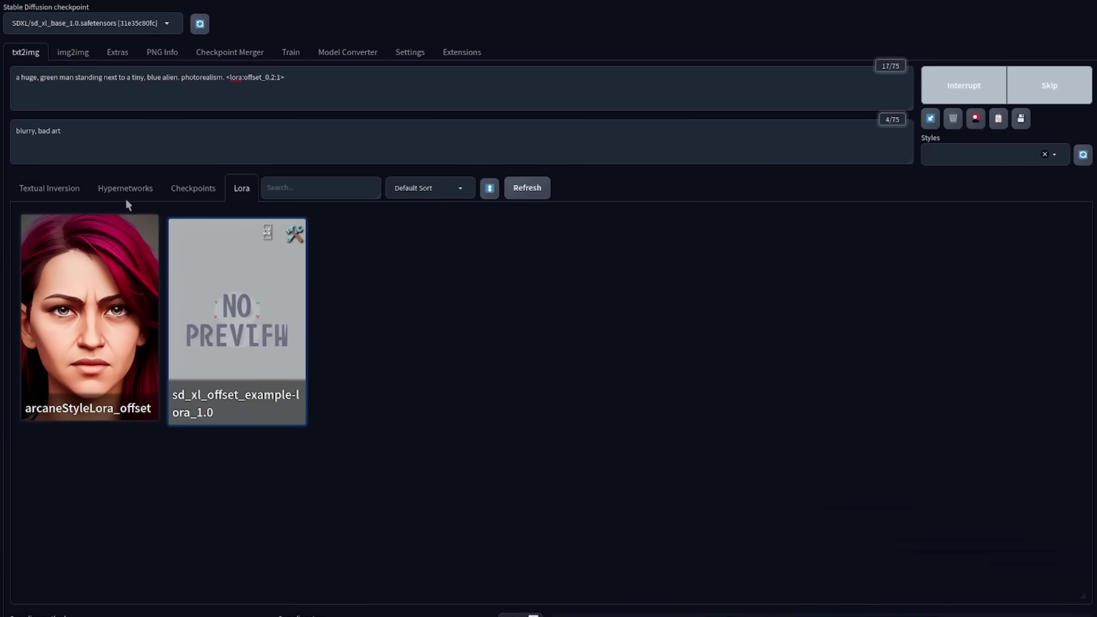
pyautogui.click(977, 119)
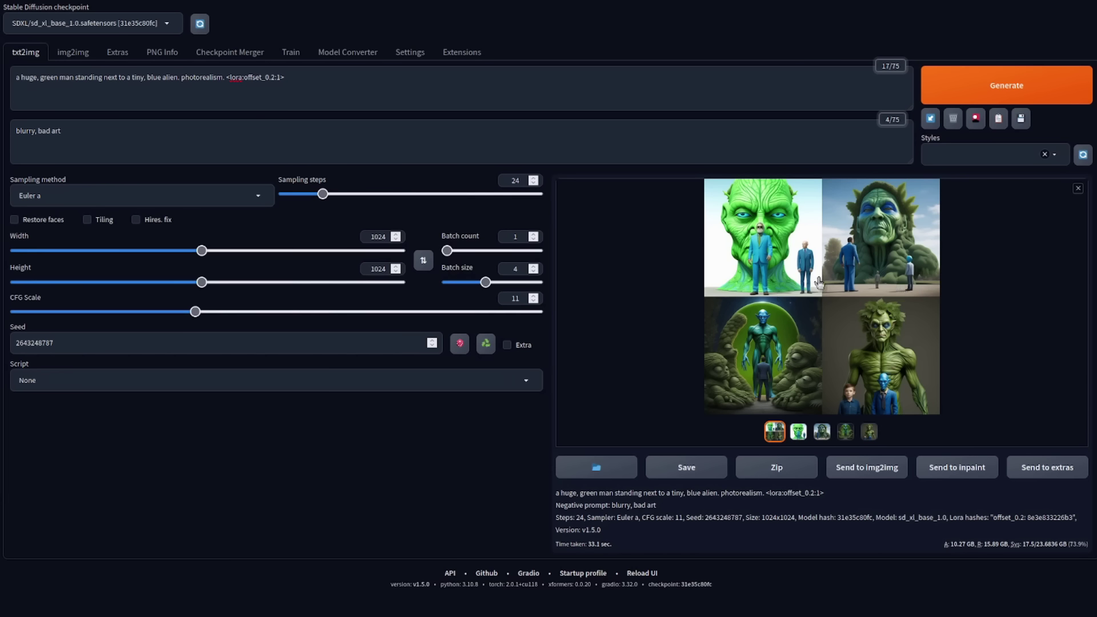
# - Review the offset-LoRA grid and select the third image, the blue-faced green giant
pyautogui.click(798, 260)
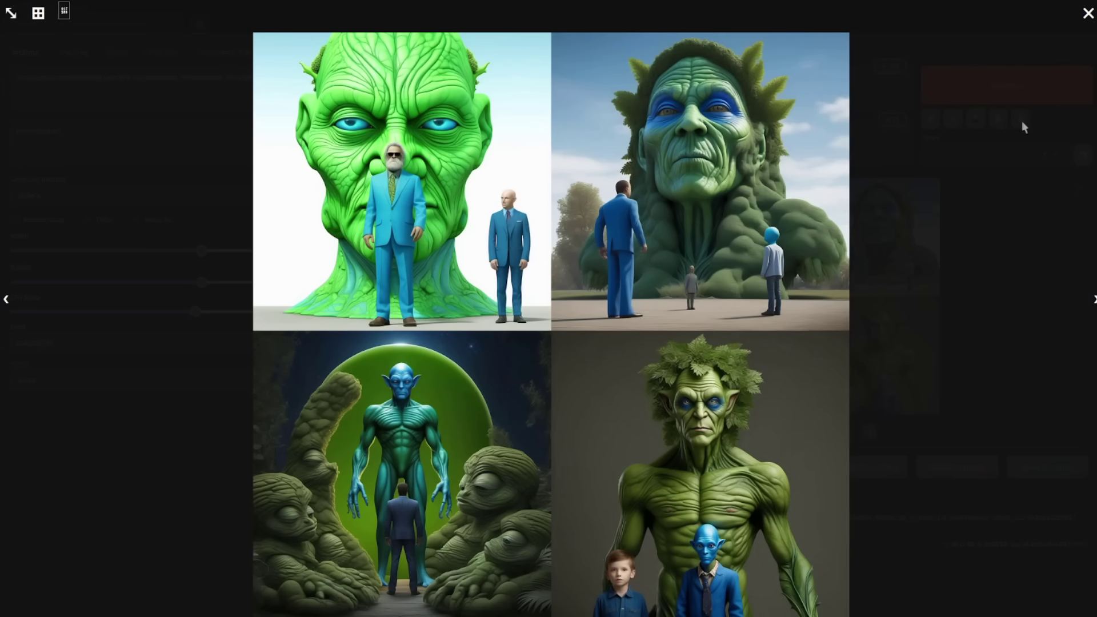
pyautogui.click(1085, 17)
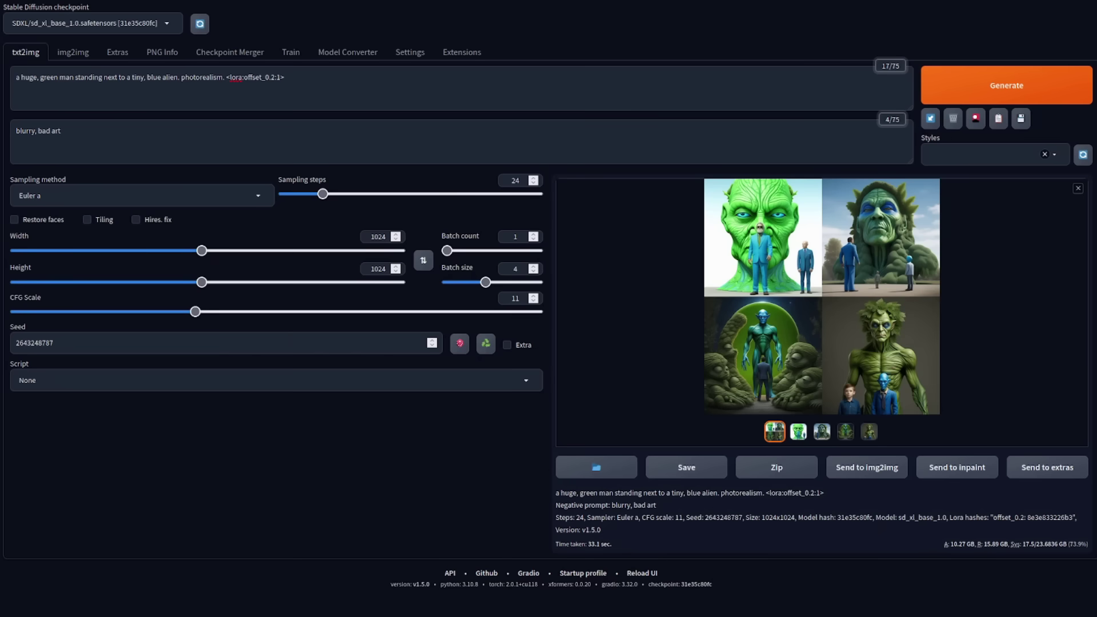
pyautogui.click(822, 432)
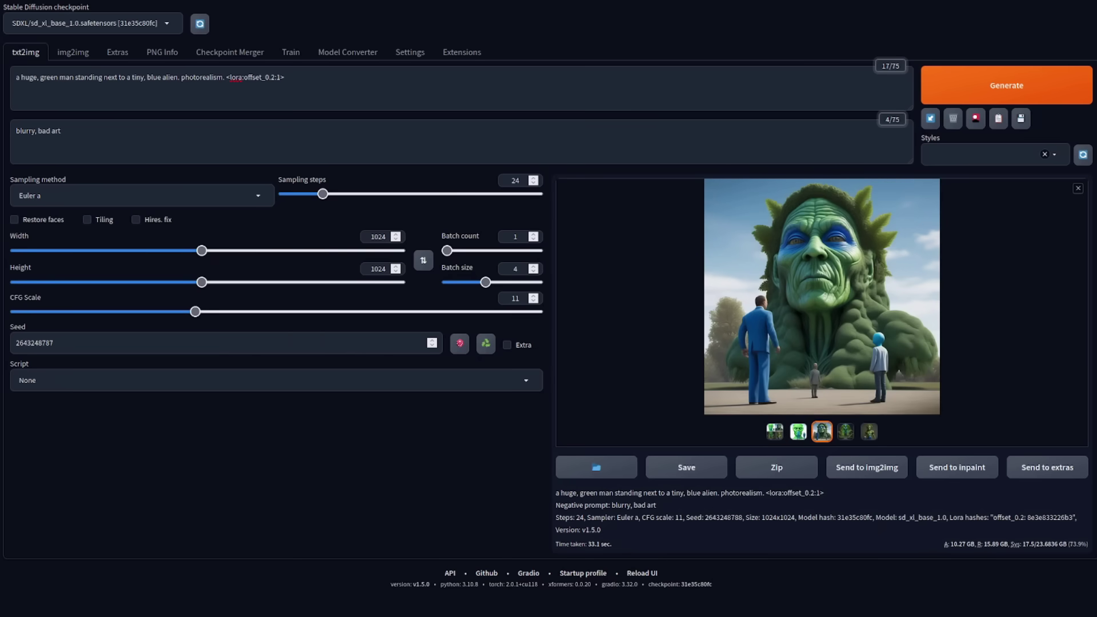
# - Check the Hires. fix upscaler choices, then leave Hires. fix switched off
pyautogui.click(156, 222)
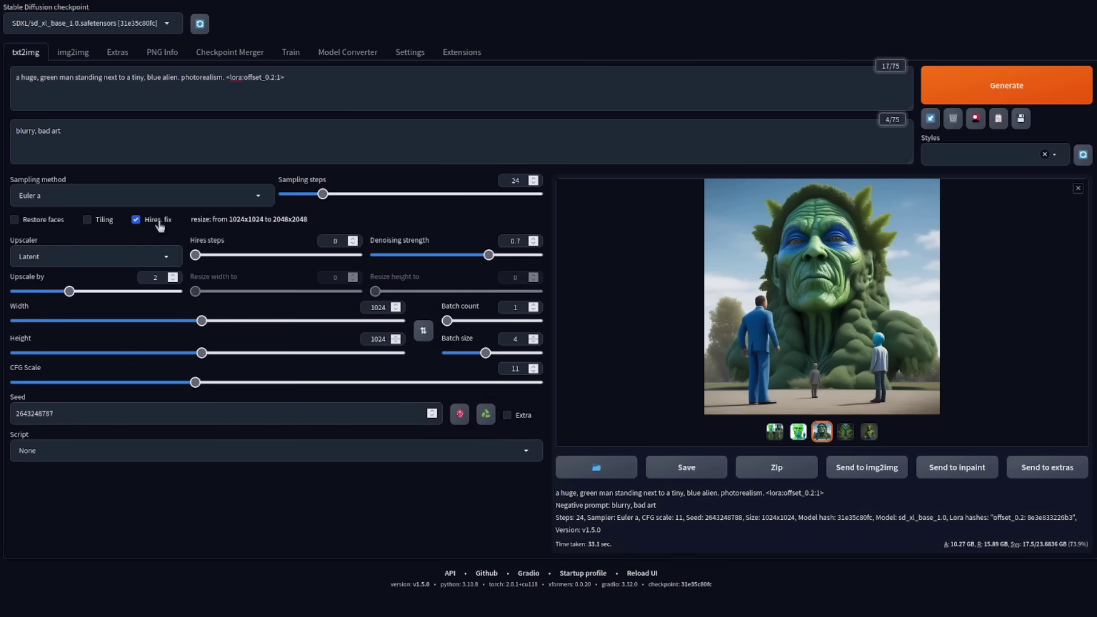
pyautogui.click(167, 259)
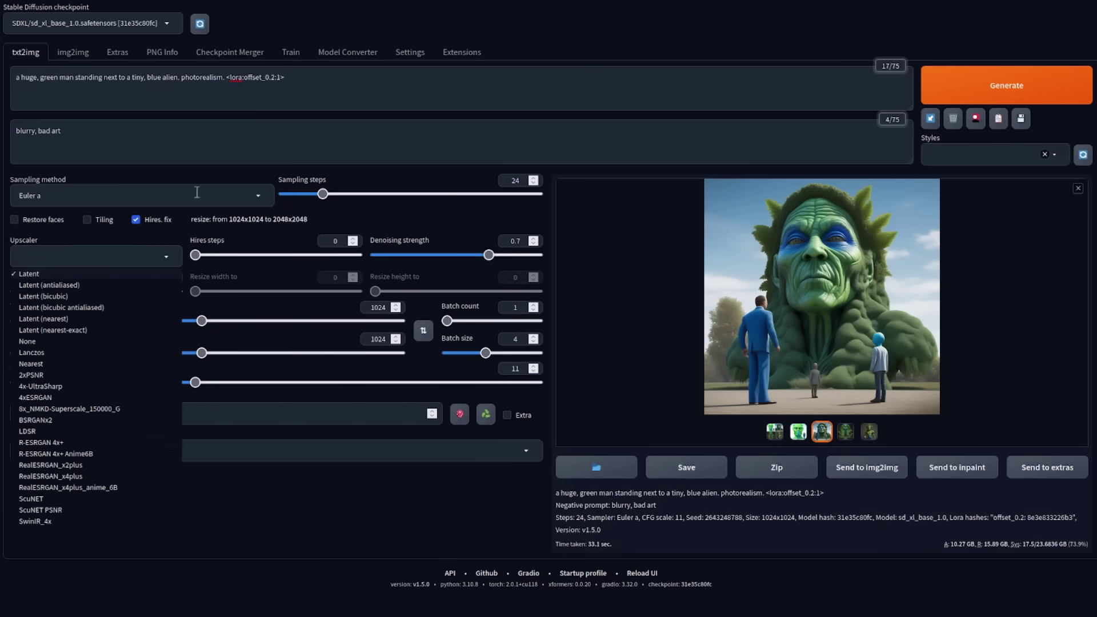
pyautogui.click(142, 221)
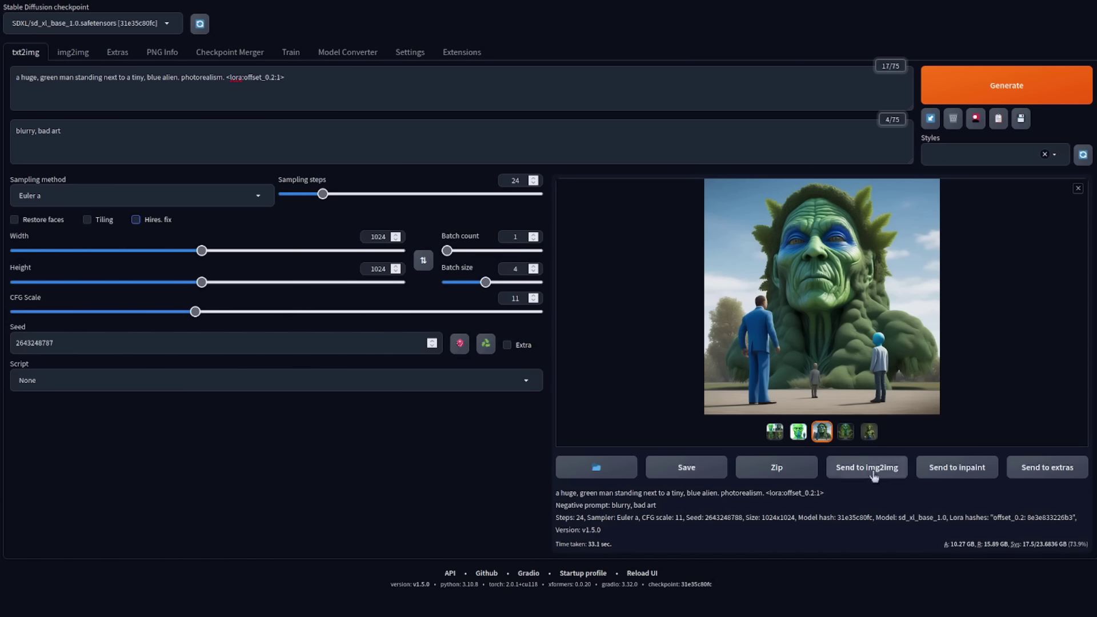
# - Send the blue-faced giant to img2img with sd_xl_refiner_1.0 and denoising strength 0.44
pyautogui.click(873, 470)
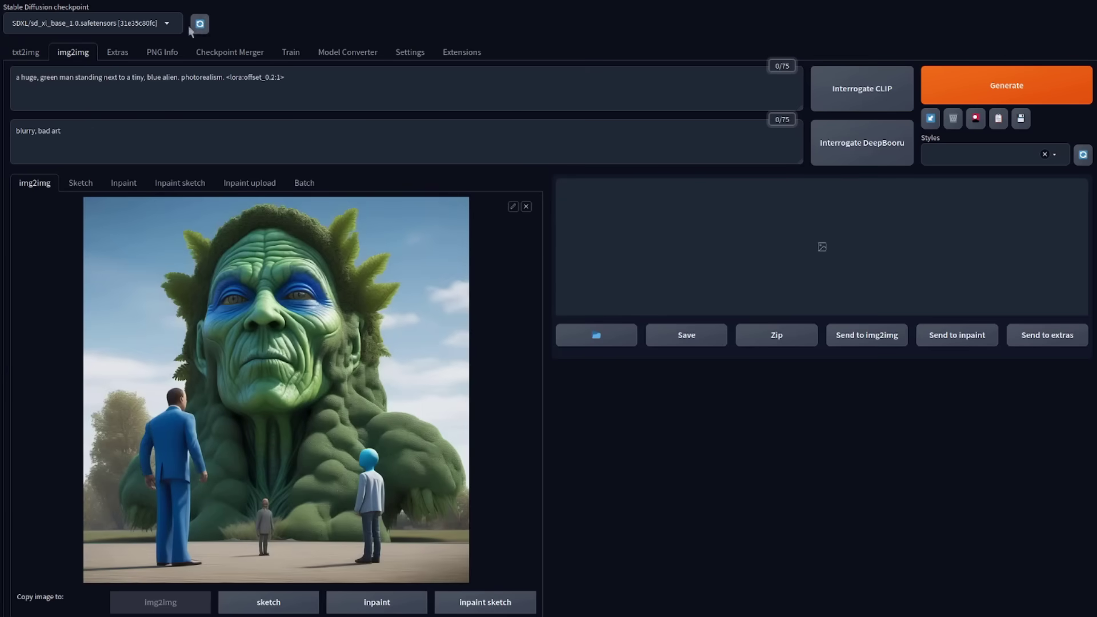
pyautogui.click(162, 25)
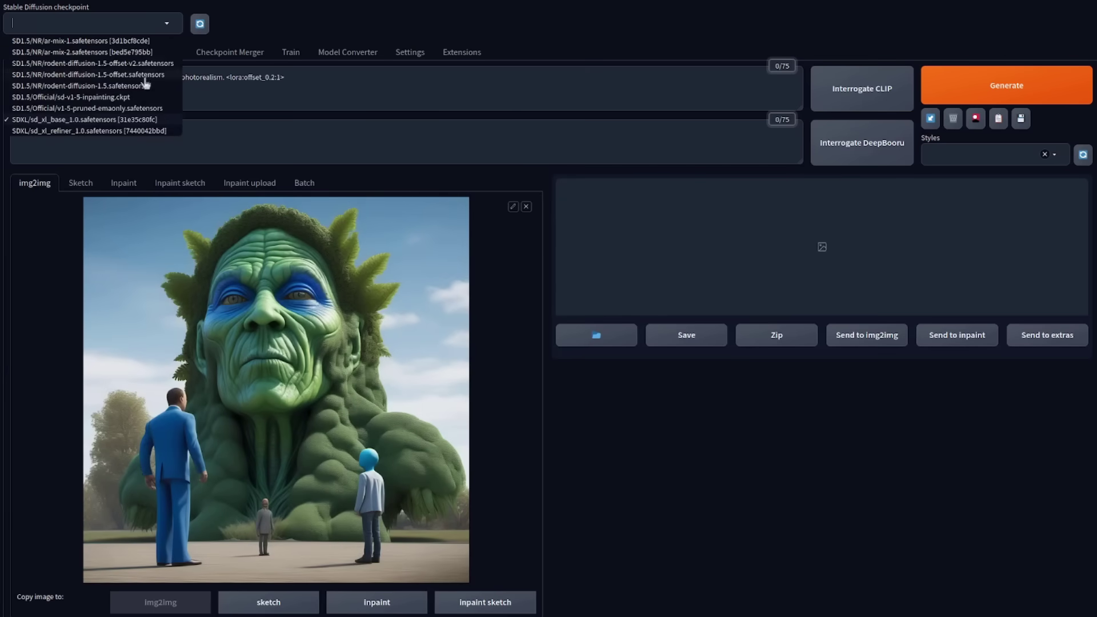
pyautogui.click(111, 133)
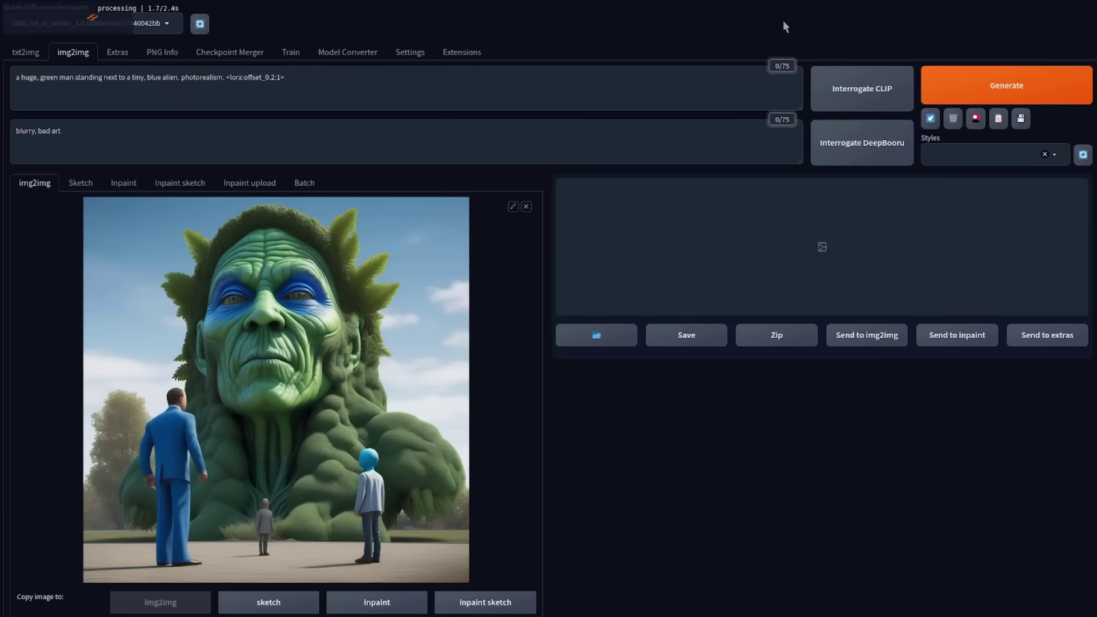
pyautogui.scroll(-2, 640, 211)
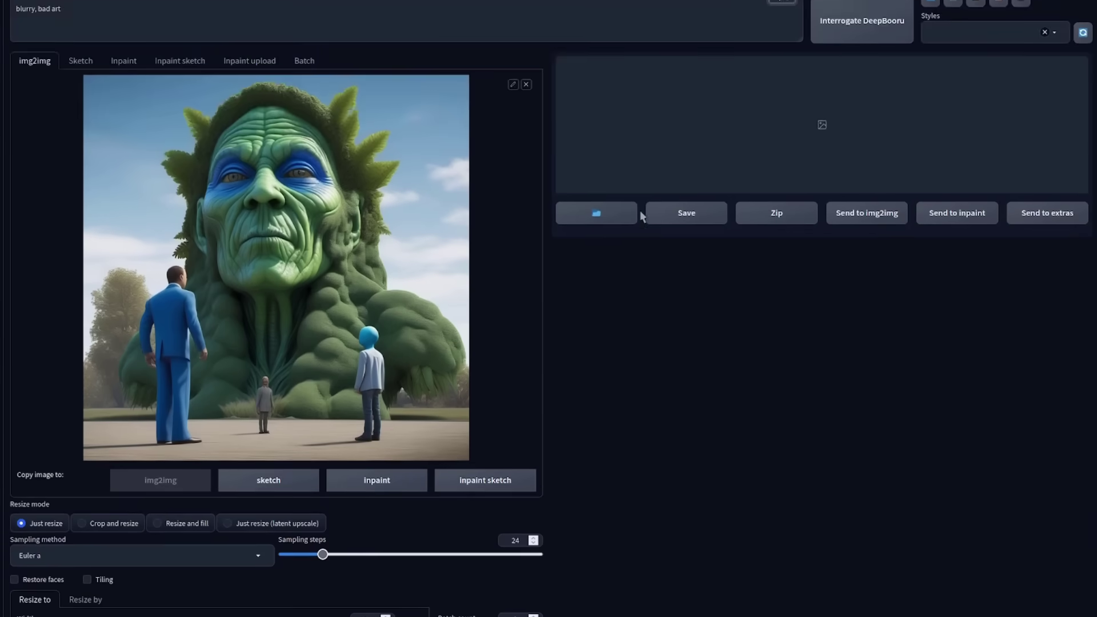
pyautogui.scroll(-4, 639, 210)
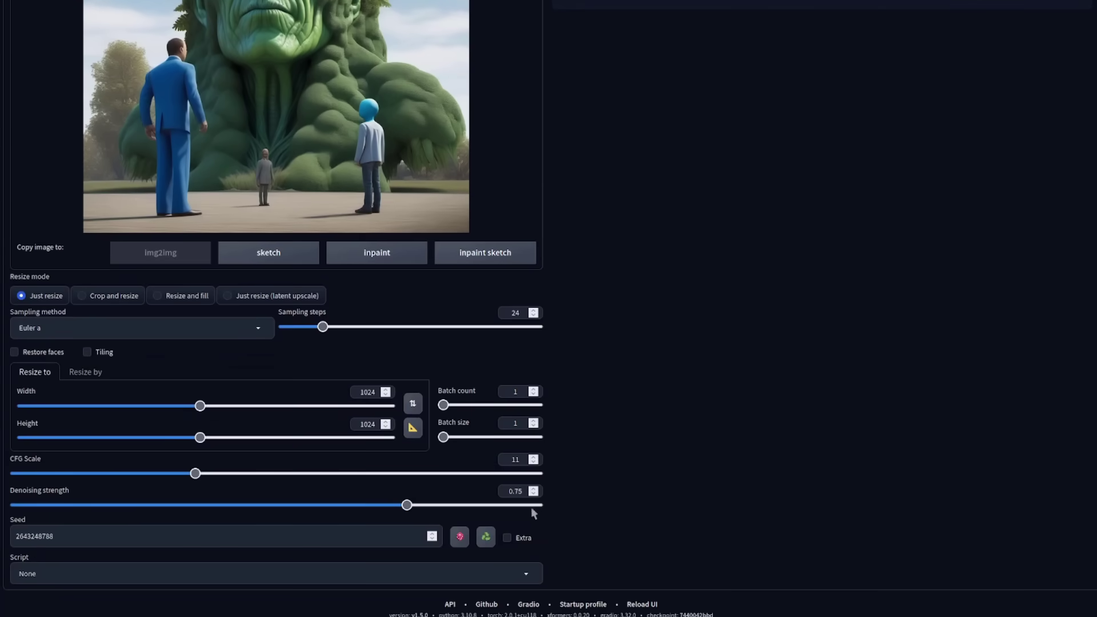
pyautogui.click(245, 505)
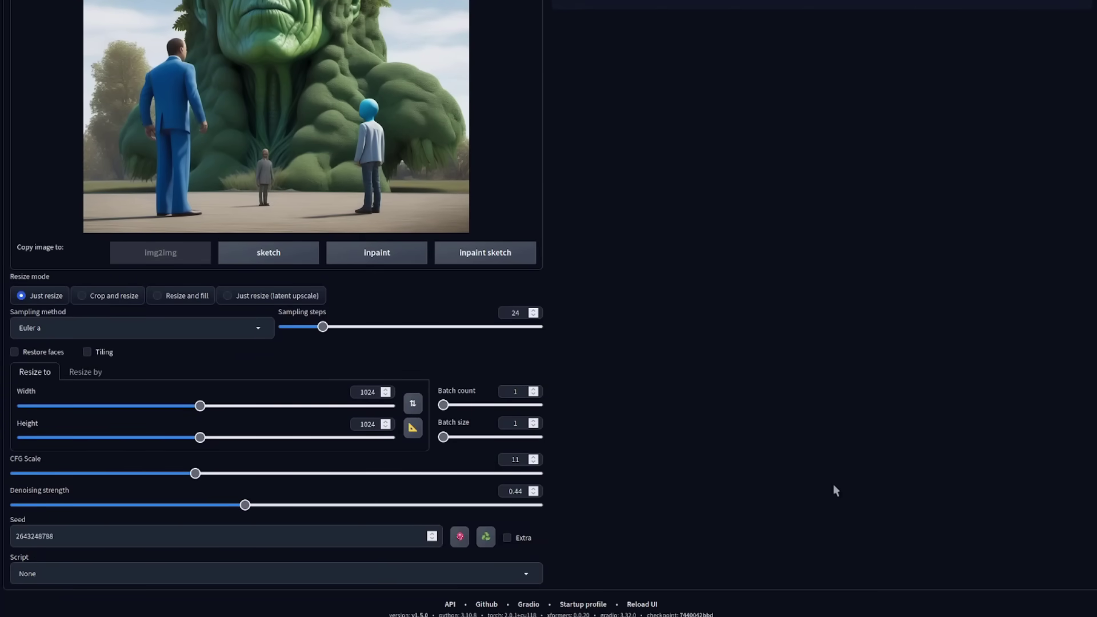
pyautogui.scroll(6, 833, 491)
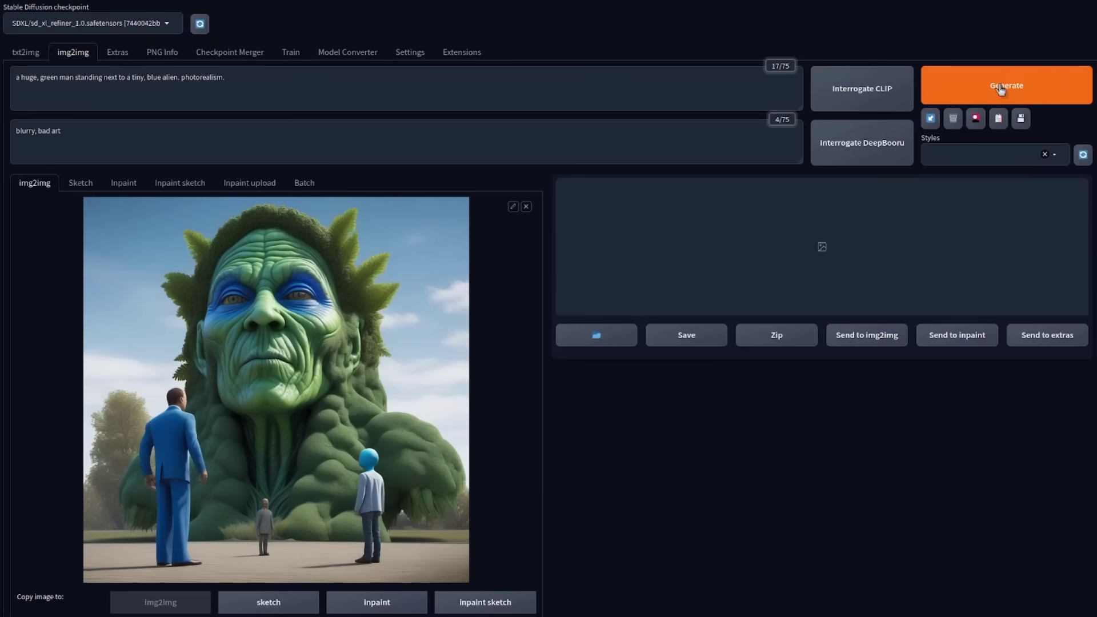
# - Run the refinement pass and review the refined image full screen
pyautogui.click(1000, 90)
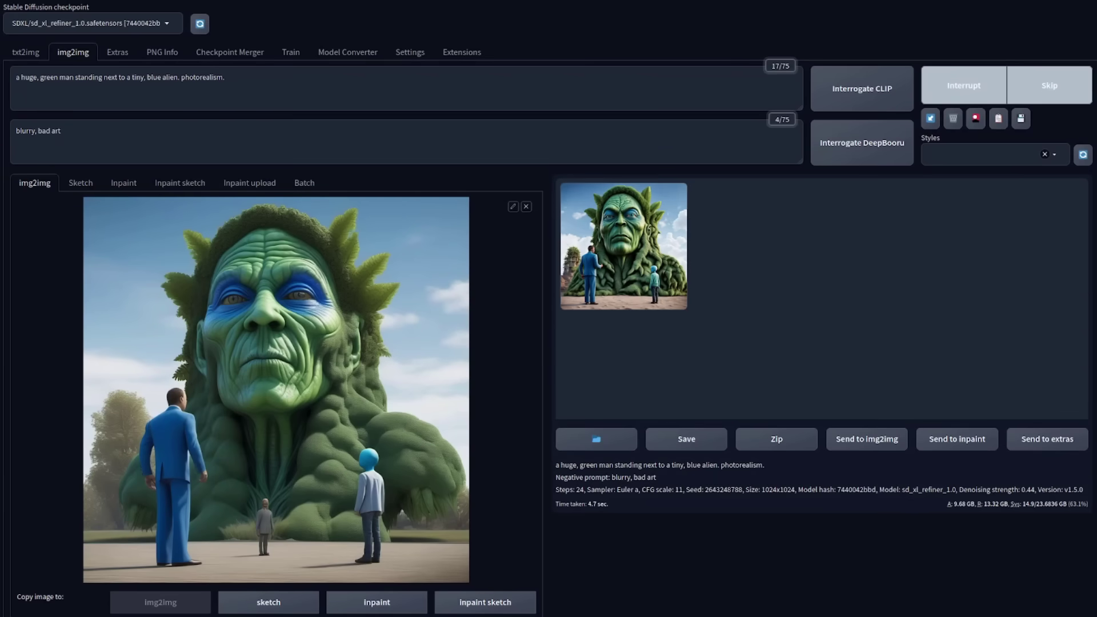
pyautogui.click(602, 251)
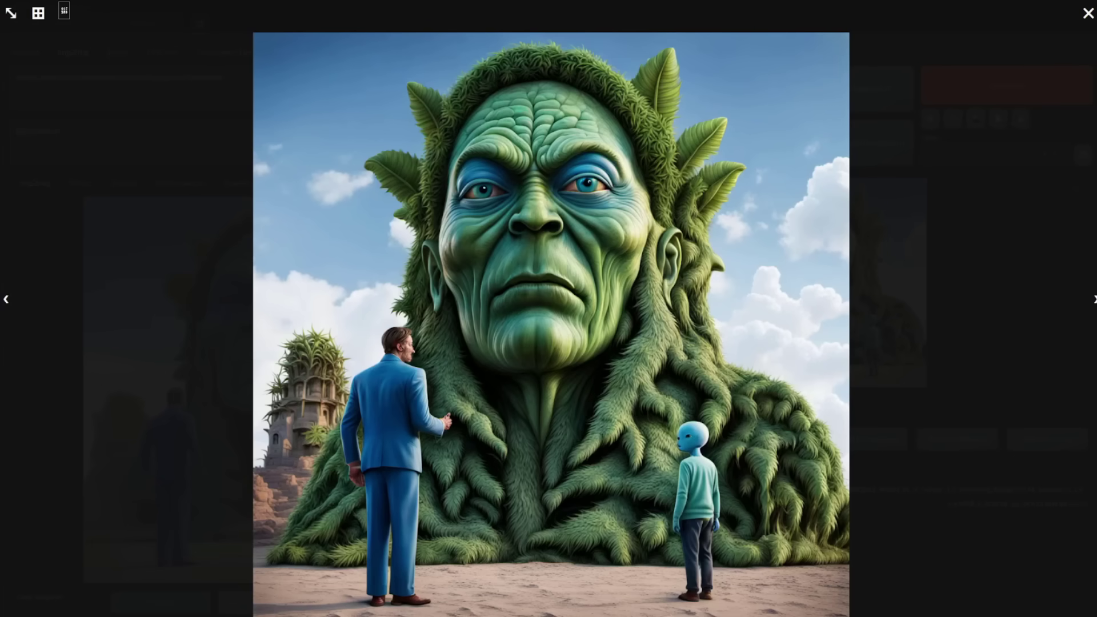
pyautogui.click(1088, 13)
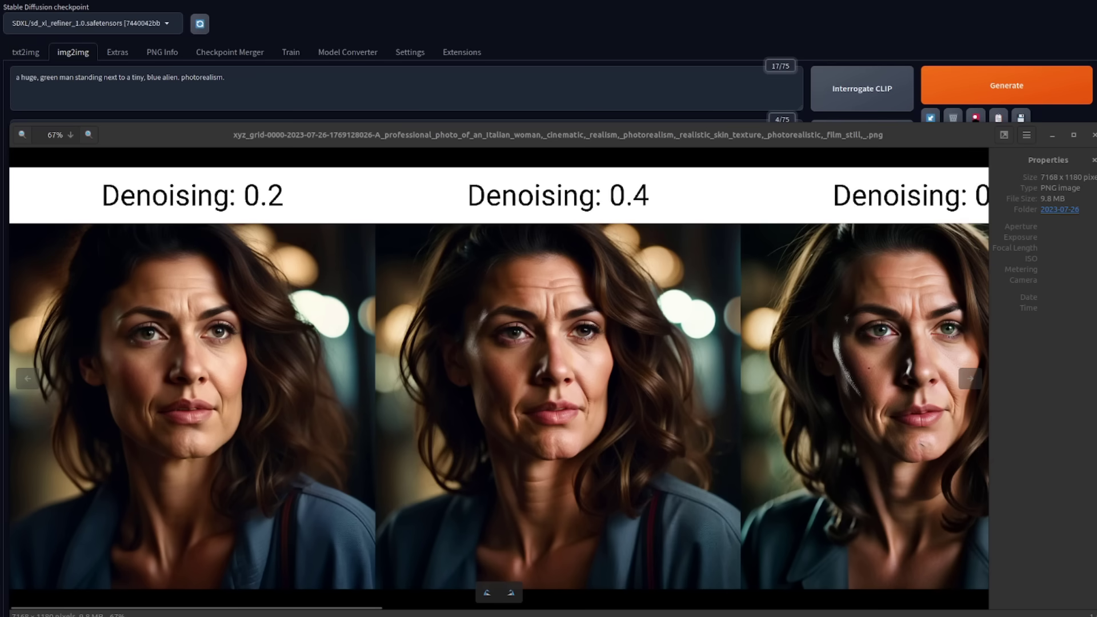
# - Scroll across the denoising 0.2–1.0 portrait comparison grid, then close the image viewer
pyautogui.moveTo(332, 611); pyautogui.dragTo(495, 606)
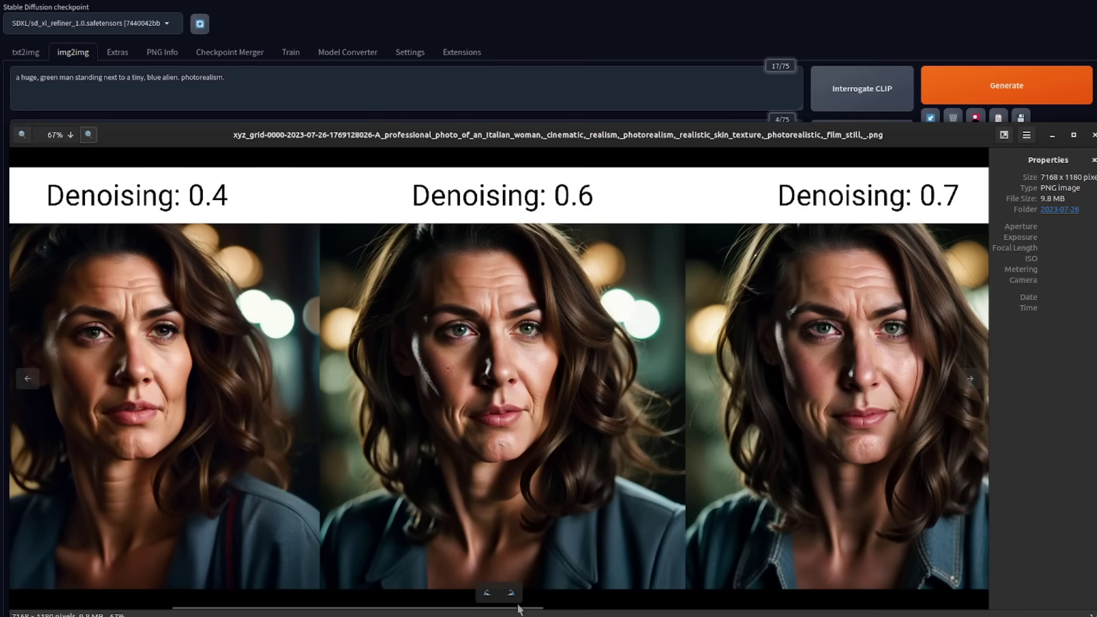
pyautogui.moveTo(524, 609); pyautogui.dragTo(526, 612)
pyautogui.hscroll(5, 526, 612)
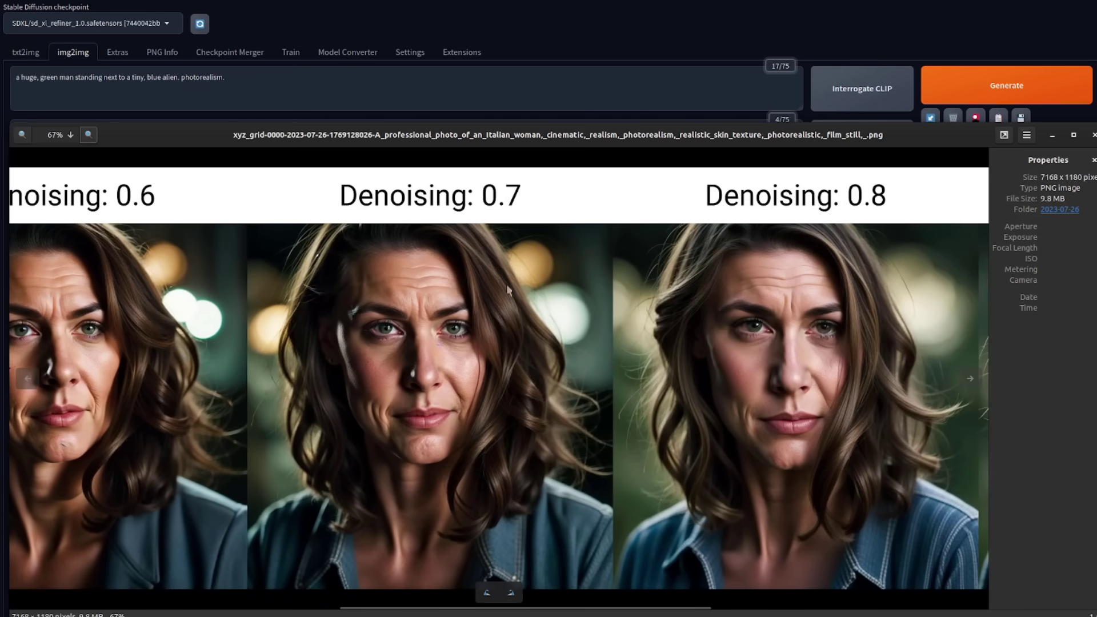
pyautogui.hscroll(5, 595, 607)
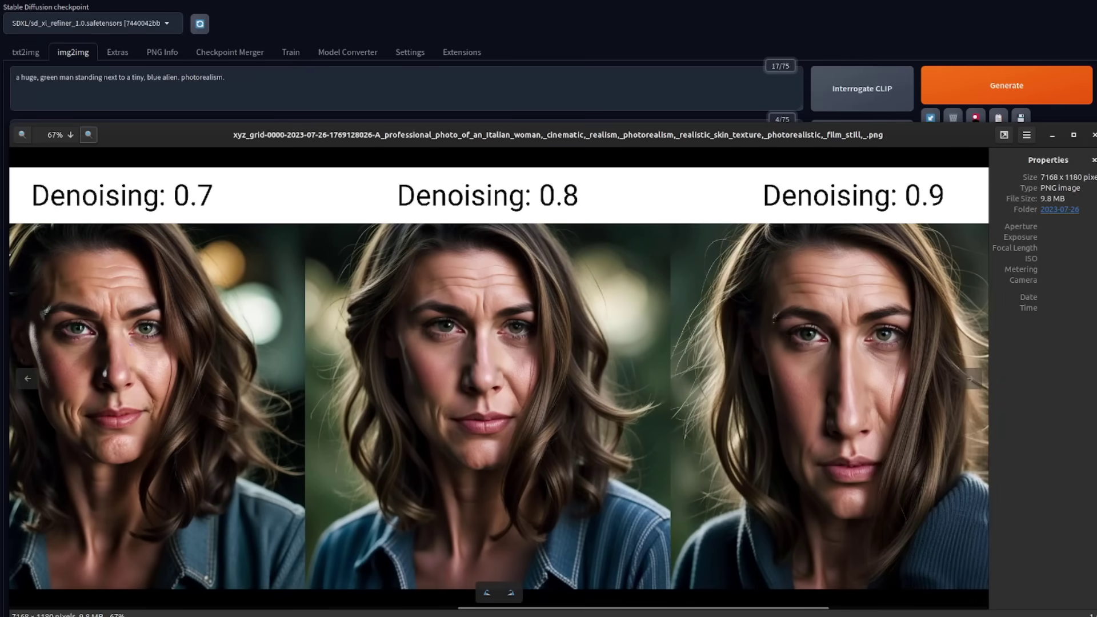
pyautogui.hscroll(5, 681, 608)
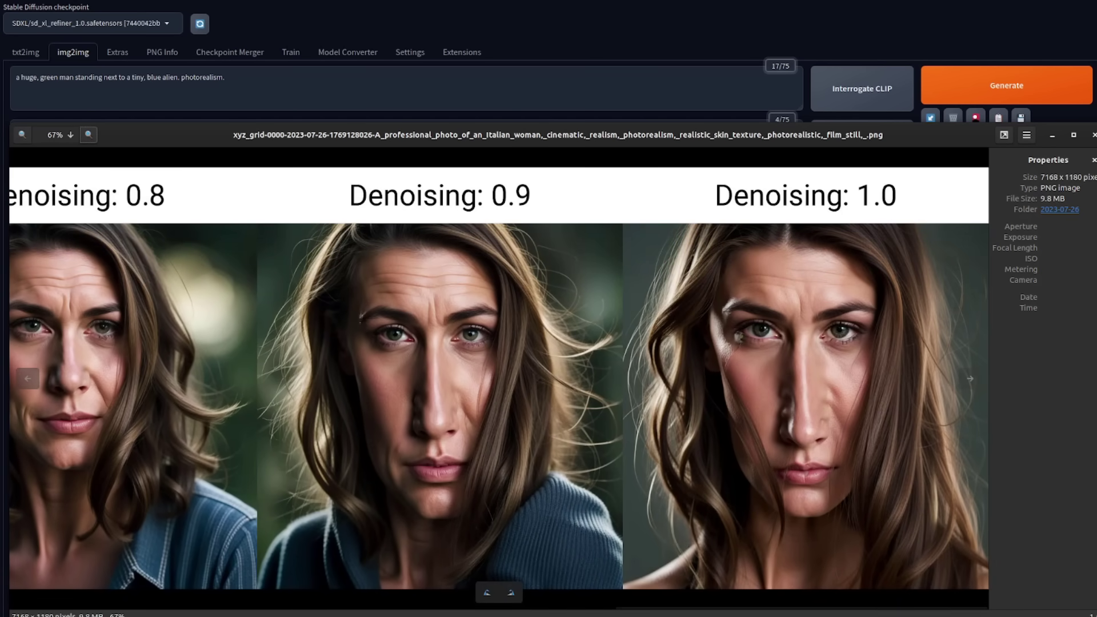
pyautogui.click(1094, 135)
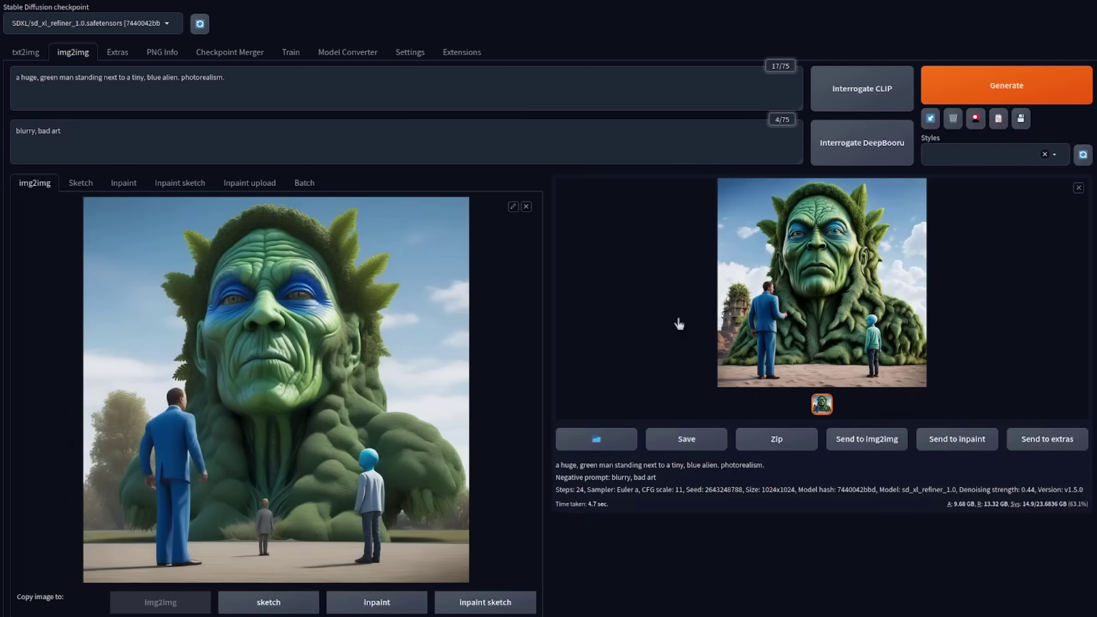